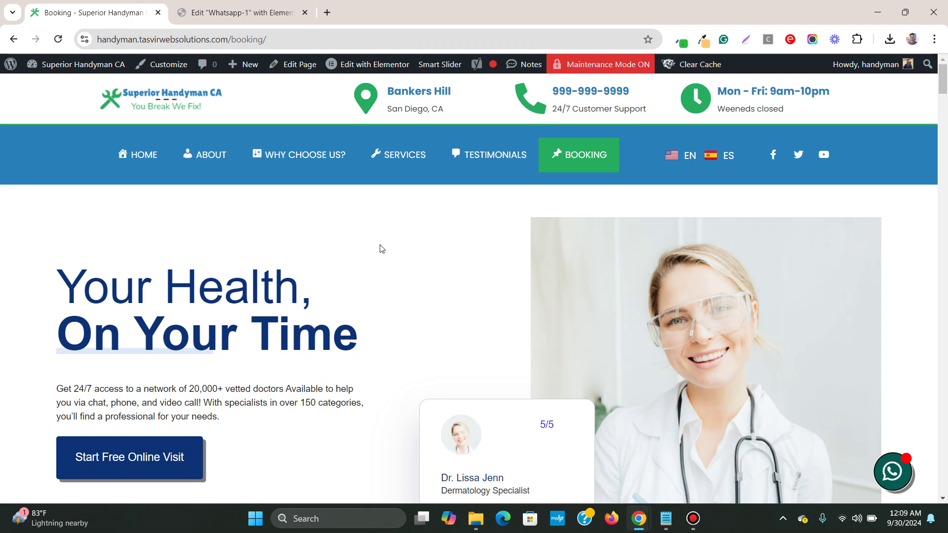
# Step: Open the existing WhatsApp chat popup on the Booking page and scroll to preview it
pyautogui.click(897, 472)
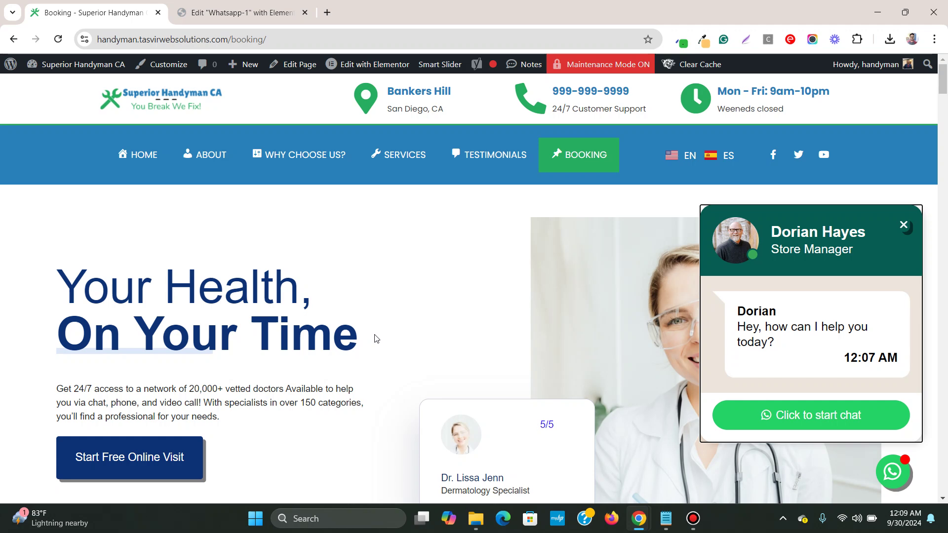
pyautogui.scroll(-5, 379, 337)
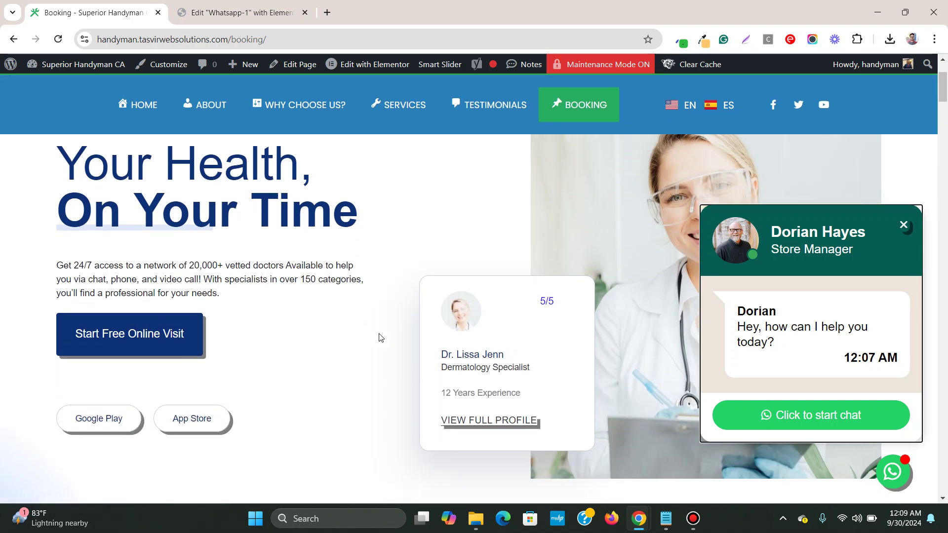
pyautogui.scroll(5, 383, 349)
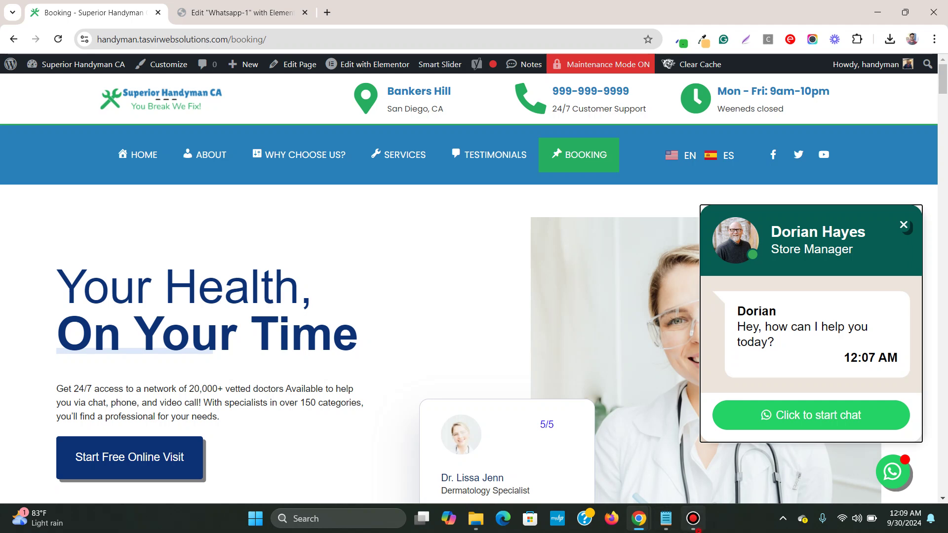
# Step: Scroll the Booking page from top to footer to confirm no WhatsApp chat widget appears
pyautogui.click(694, 519)
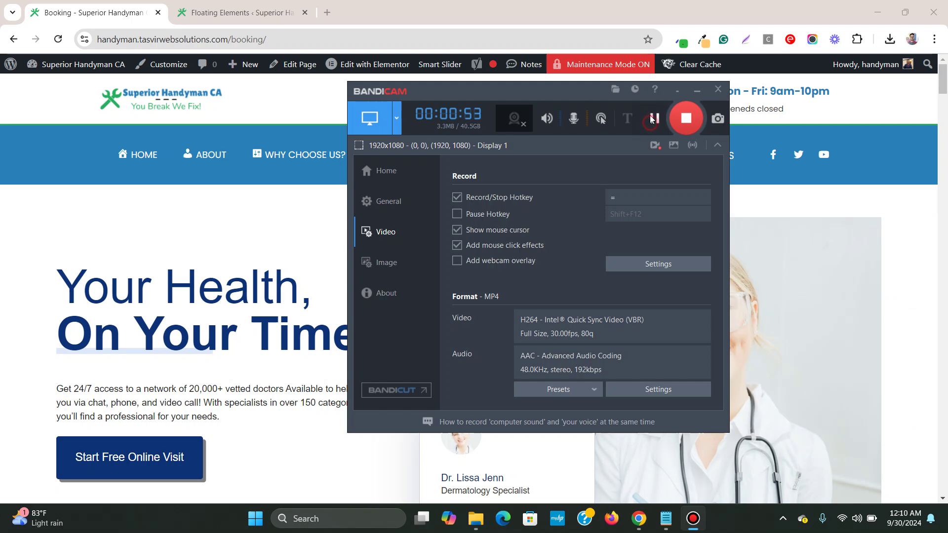
pyautogui.click(696, 91)
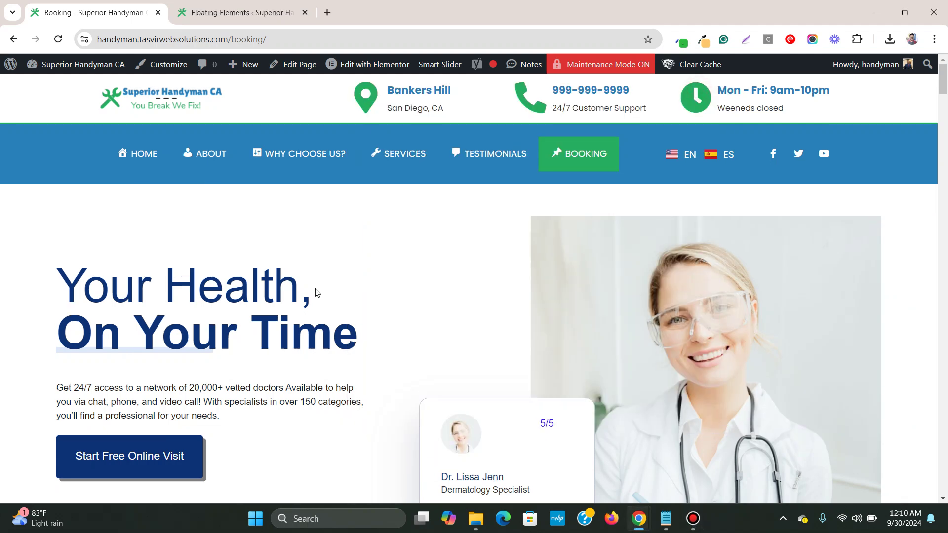
pyautogui.scroll(-12, 314, 294)
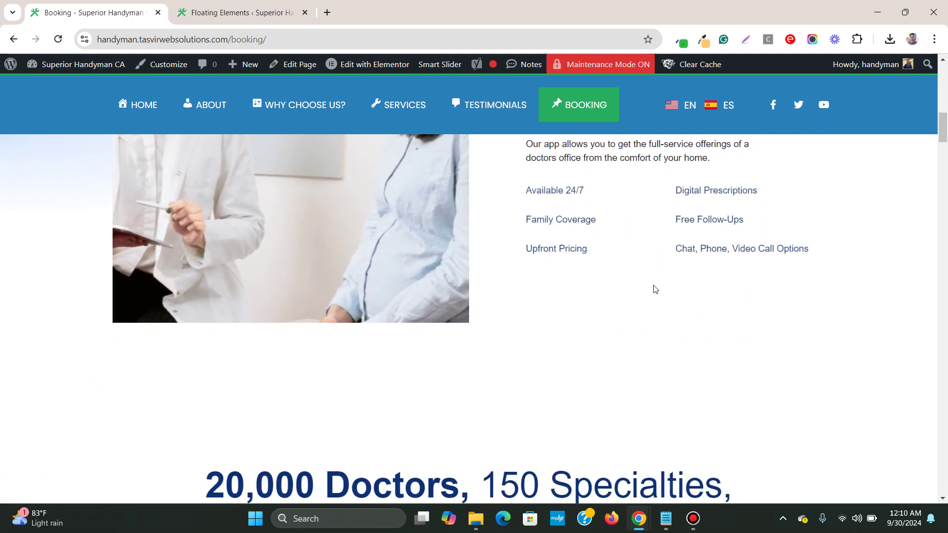
pyautogui.click(945, 371)
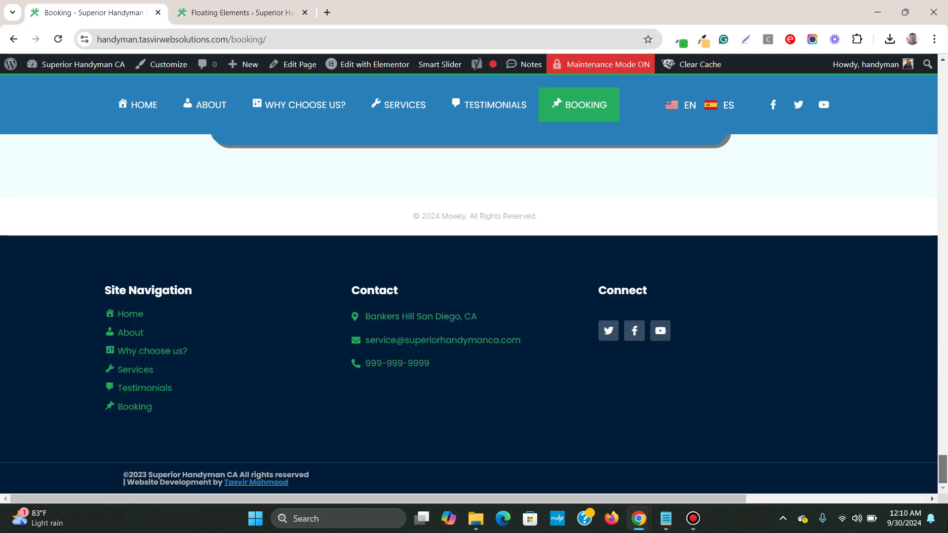
pyautogui.scroll(15, 140, 80)
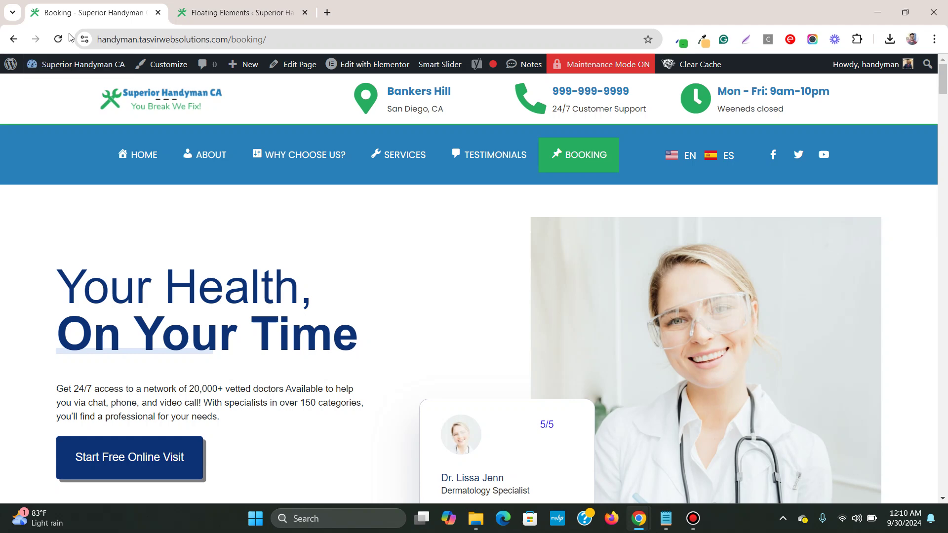
# Step: Open Installed Plugins and check that Elementor 3.24.4 and Elementor Pro 3.24.2 are active
pyautogui.click(195, 13)
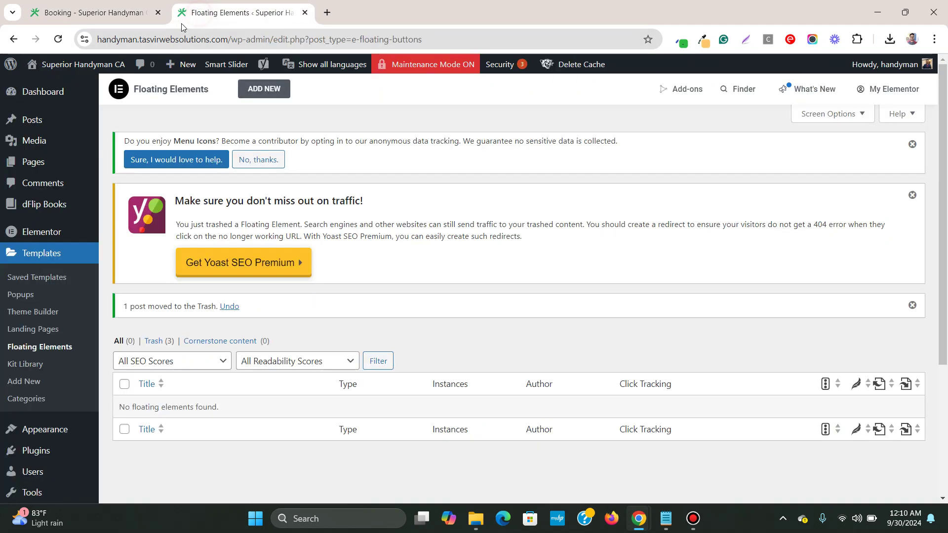
pyautogui.click(59, 92)
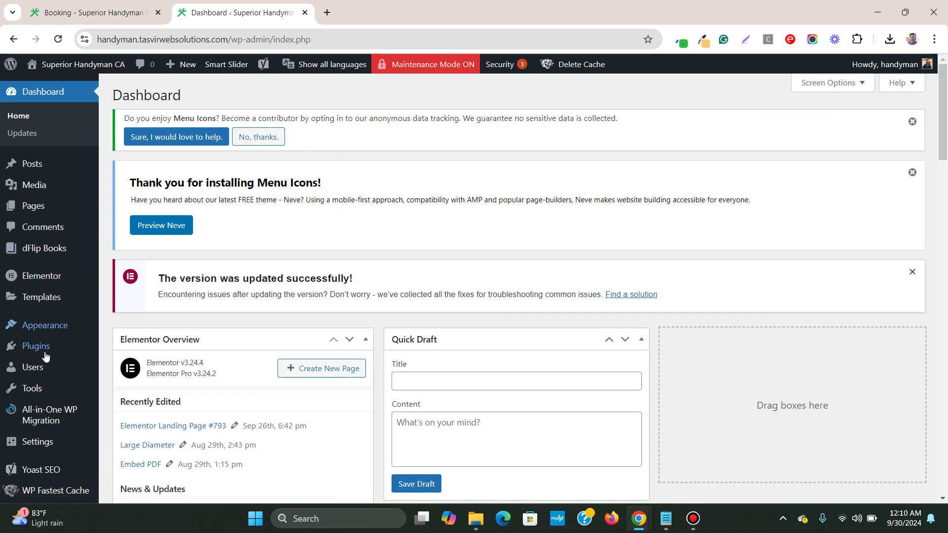
pyautogui.moveTo(47, 349)
pyautogui.click(129, 350)
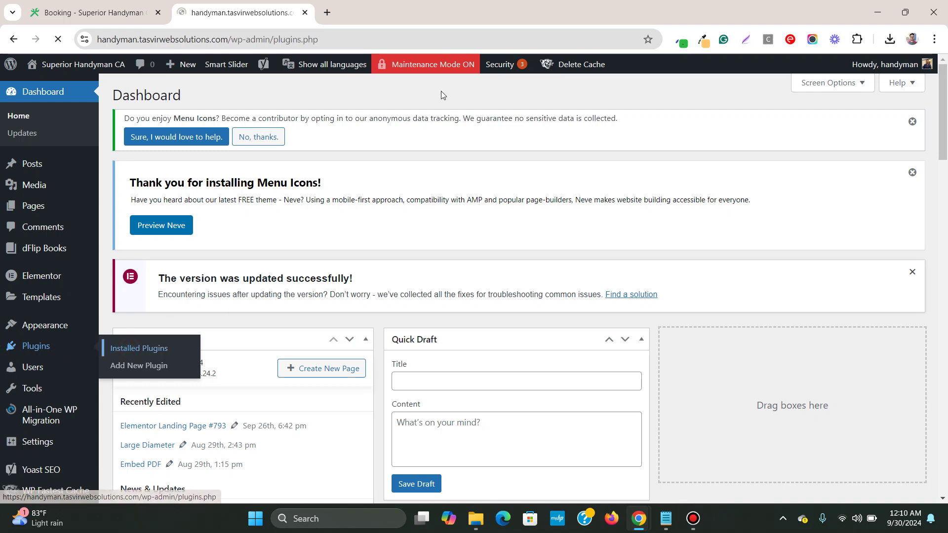
pyautogui.scroll(-5, 454, 87)
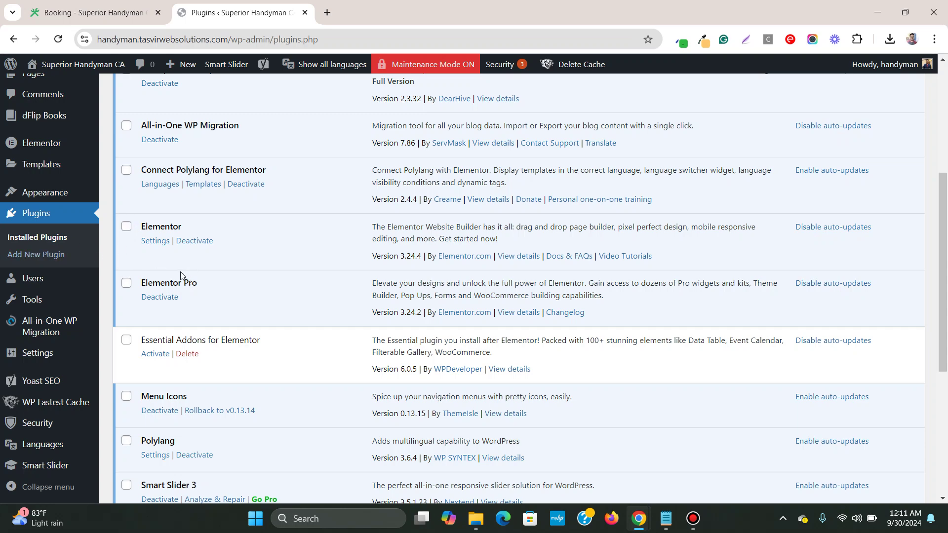
pyautogui.scroll(5, 49, 311)
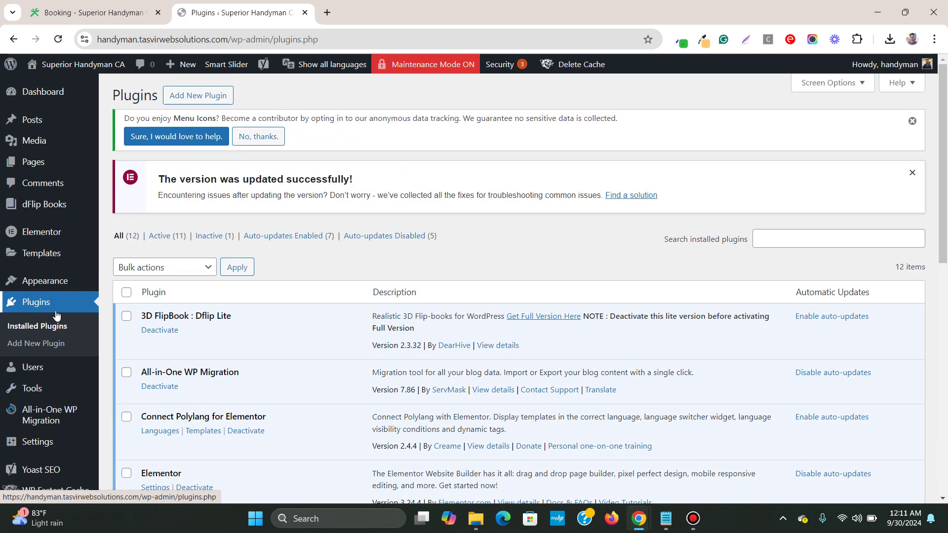
pyautogui.scroll(-4, 182, 406)
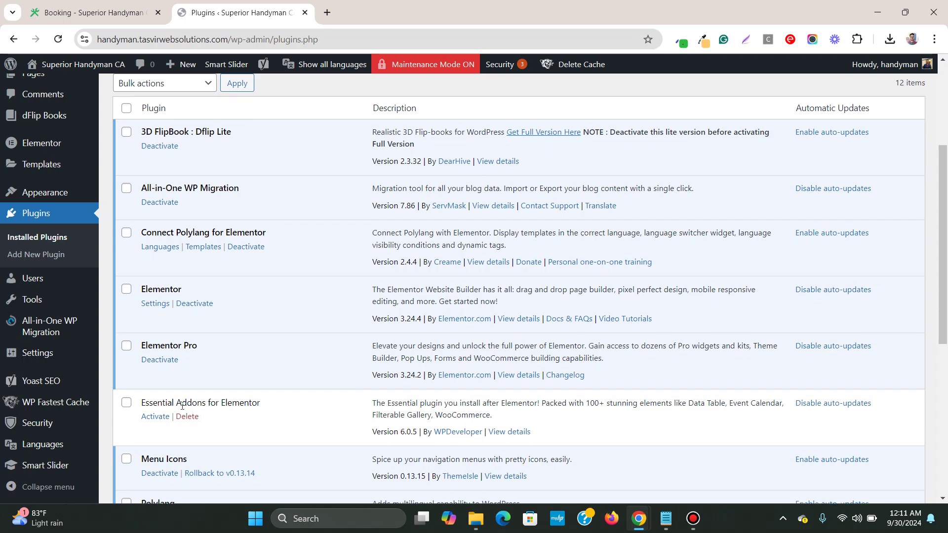
pyautogui.scroll(4, 175, 368)
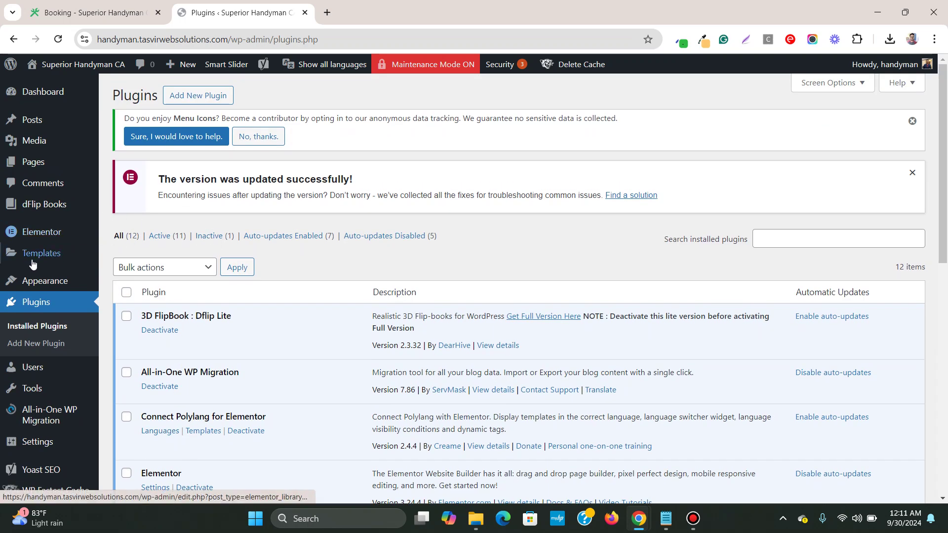
pyautogui.moveTo(32, 262)
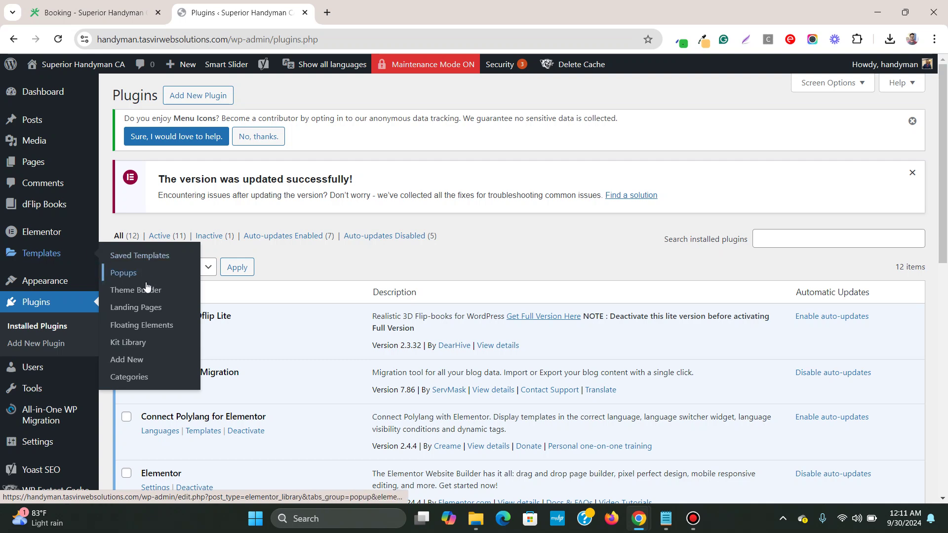
# Step: Create a new Floating Buttons element named 'whatsapp2' under Templates > Floating Elements
pyautogui.click(138, 328)
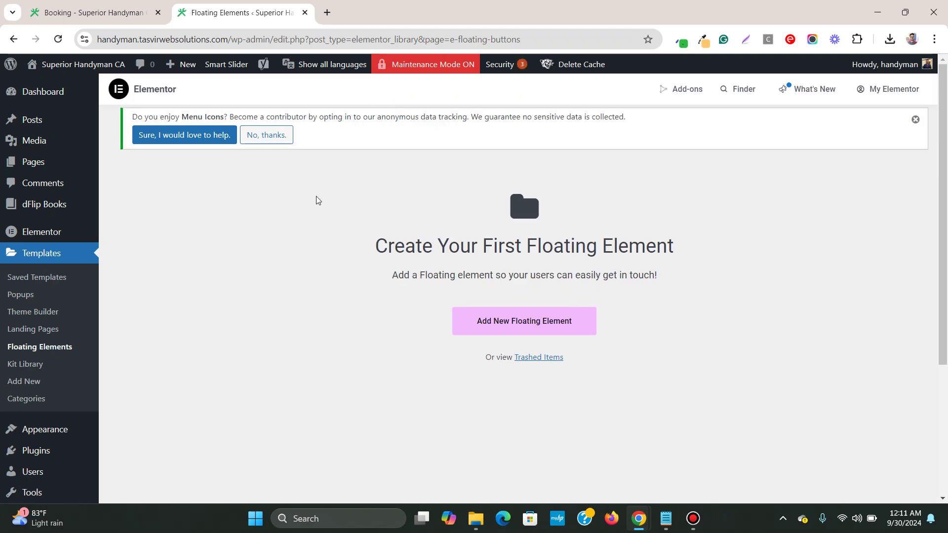
pyautogui.click(486, 327)
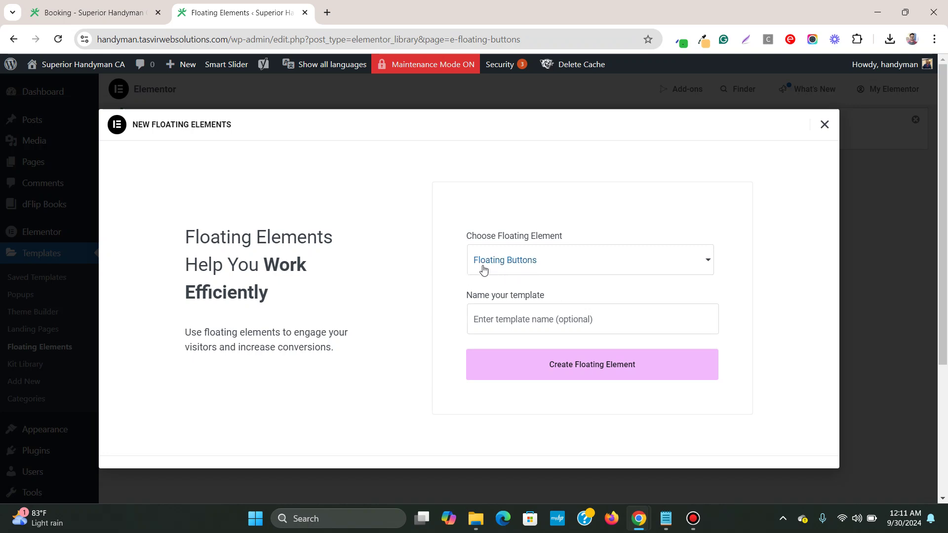
pyautogui.click(519, 267)
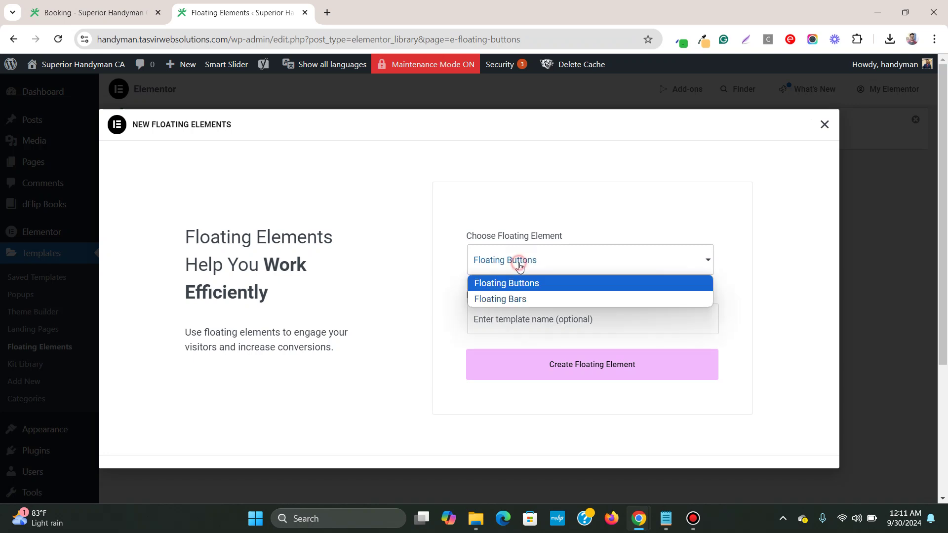
pyautogui.click(491, 284)
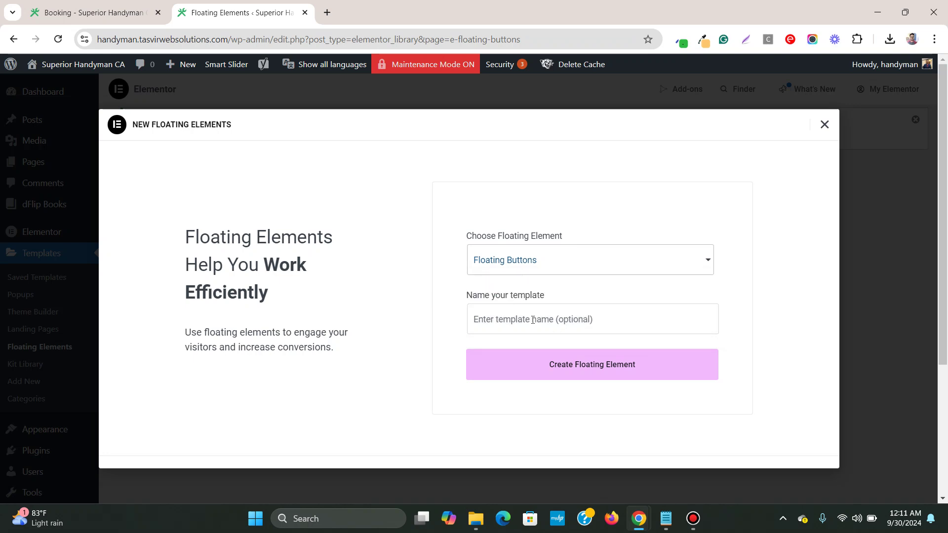
pyautogui.click(559, 316)
pyautogui.write('whatsa')
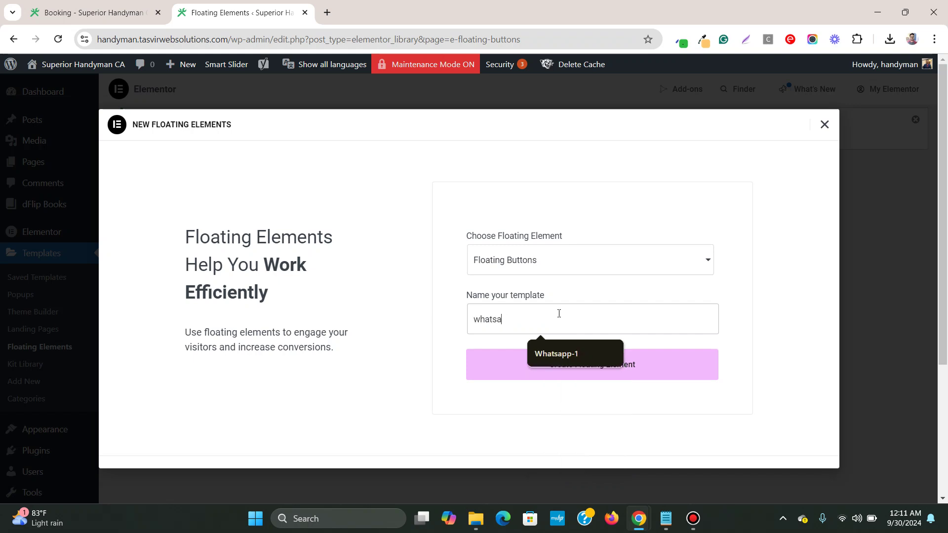
pyautogui.write('pp2')
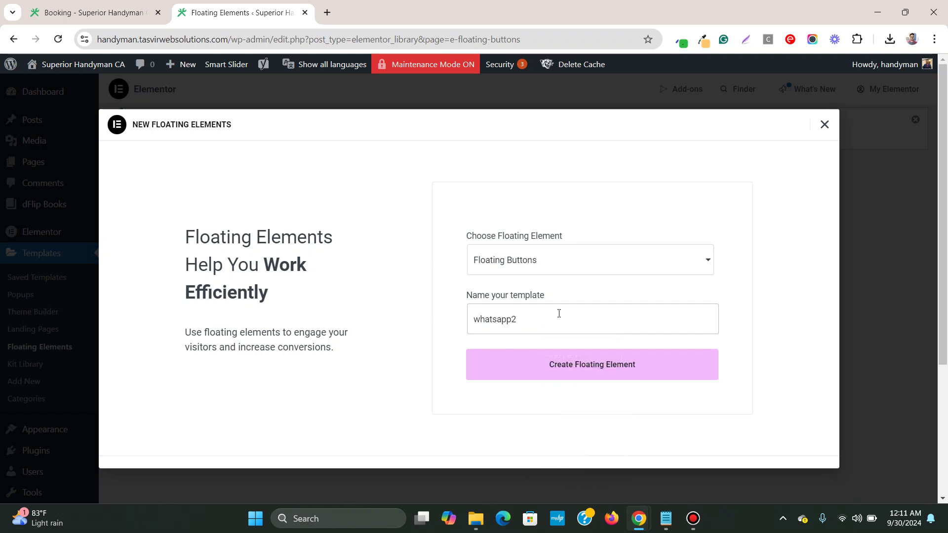
pyautogui.click(634, 377)
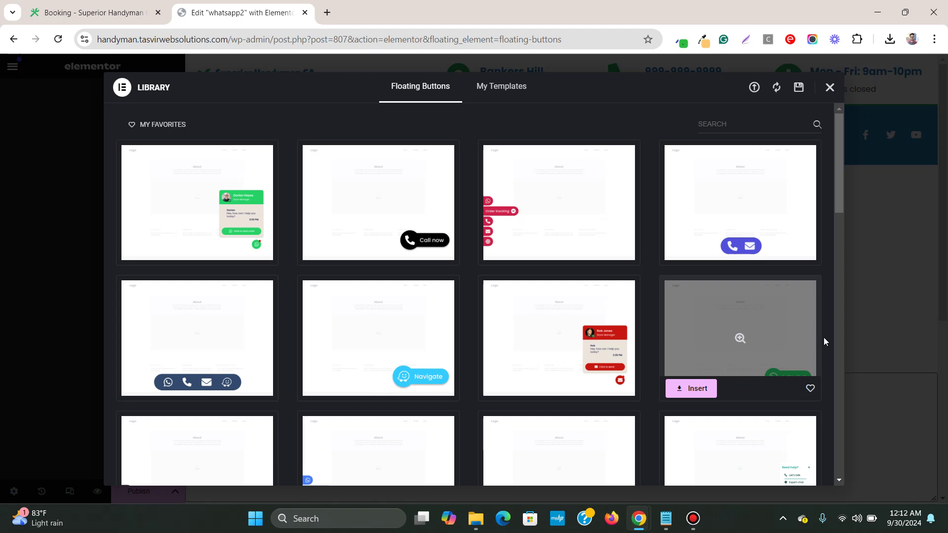
# Step: Browse the Floating Buttons library designs, including the green WhatsApp contact-card template
pyautogui.scroll(-5, 826, 352)
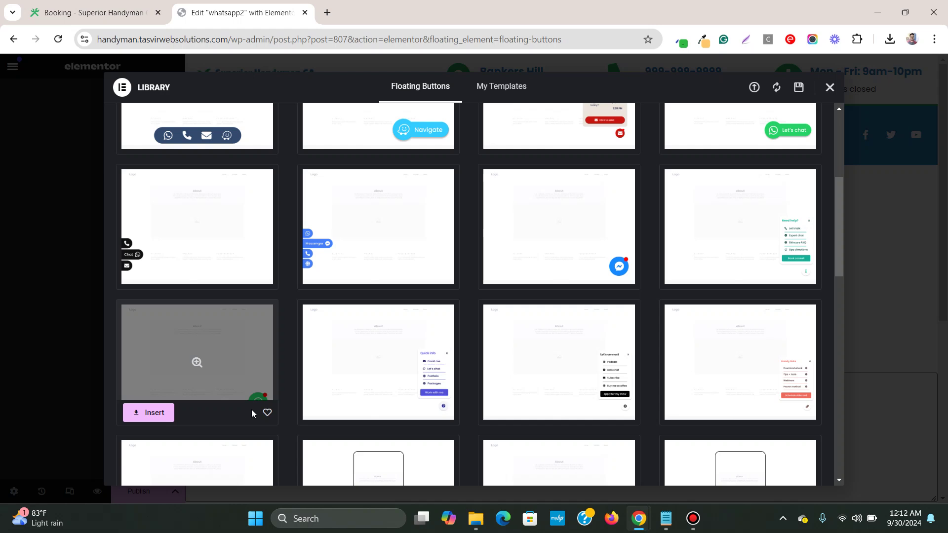
pyautogui.scroll(-6, 366, 385)
pyautogui.scroll(6, 364, 385)
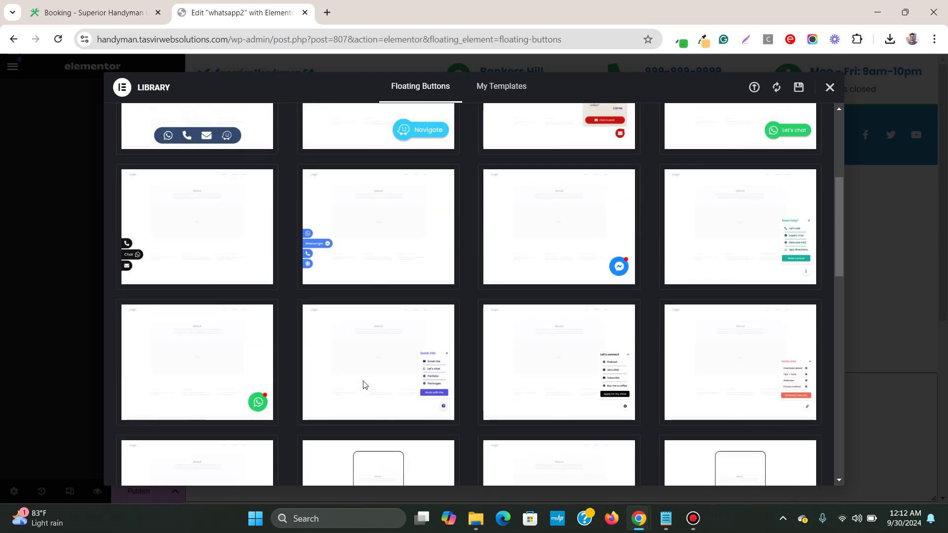
pyautogui.scroll(5, 364, 384)
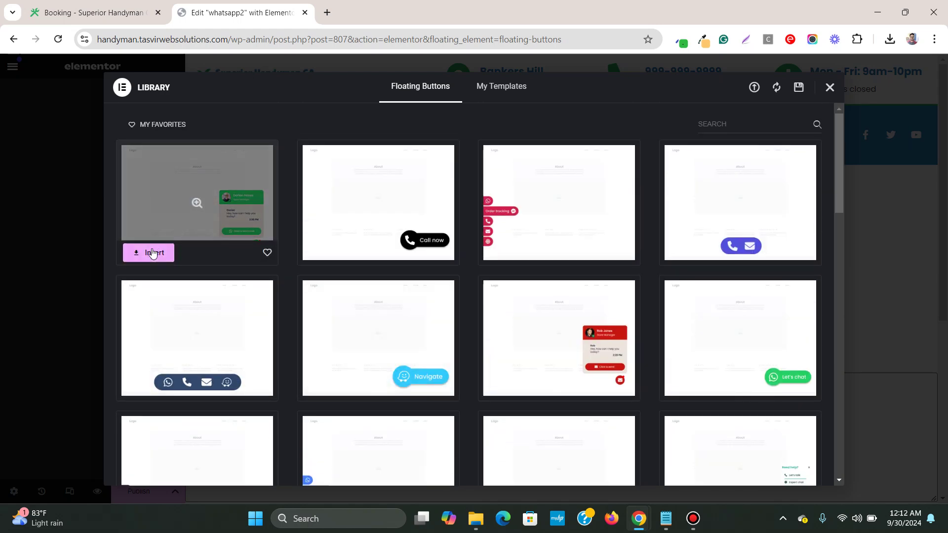
# Step: Insert the WhatsApp chat-box template and enter the chat button's WhatsApp phone number
pyautogui.click(155, 255)
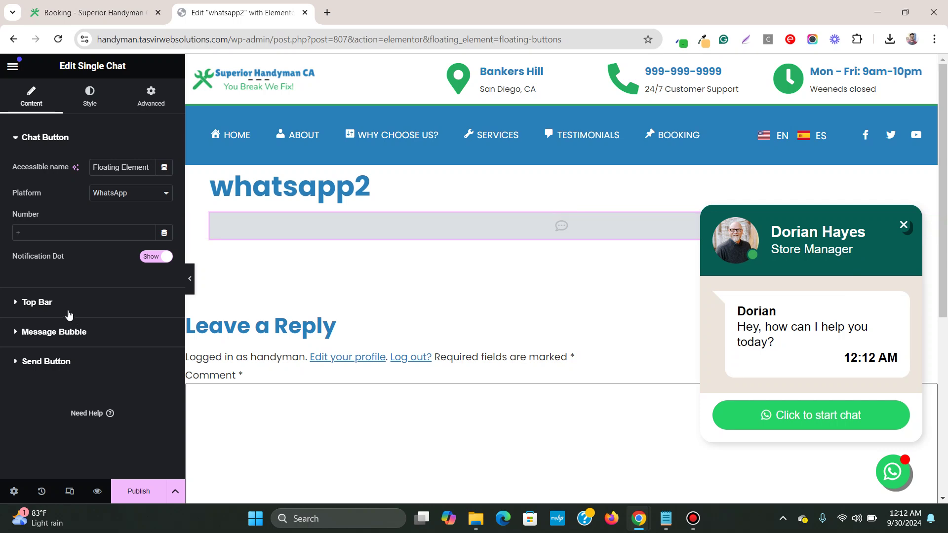
pyautogui.click(35, 233)
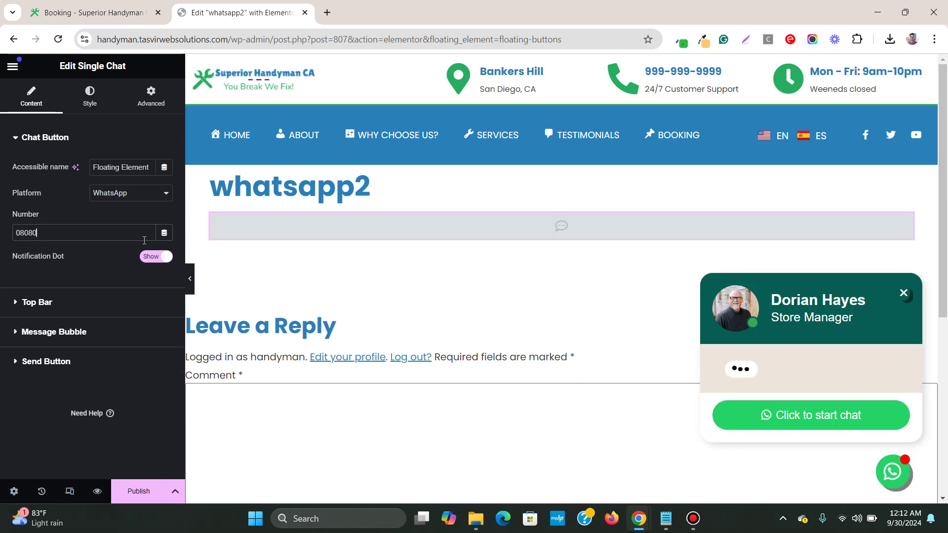
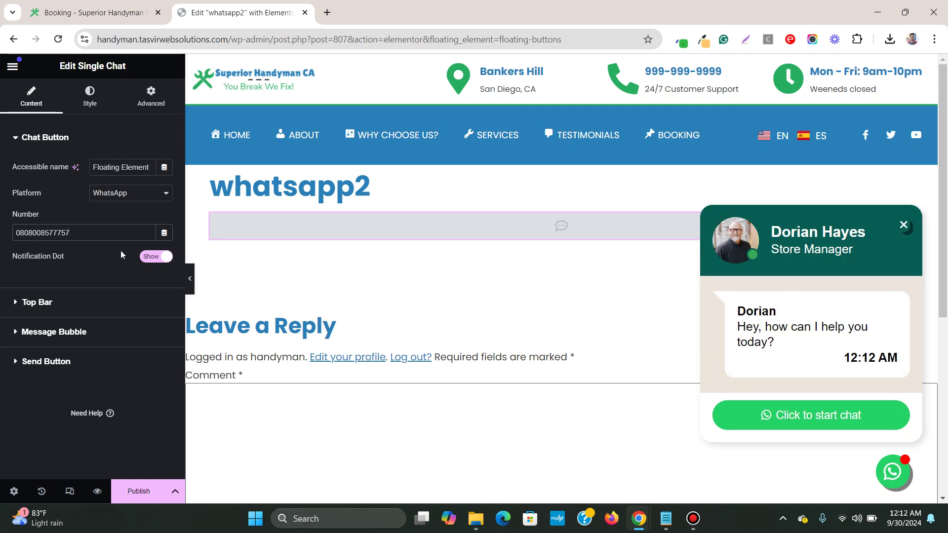
# Step: Toggle the chat button's notification dot off and back to Show
pyautogui.click(159, 255)
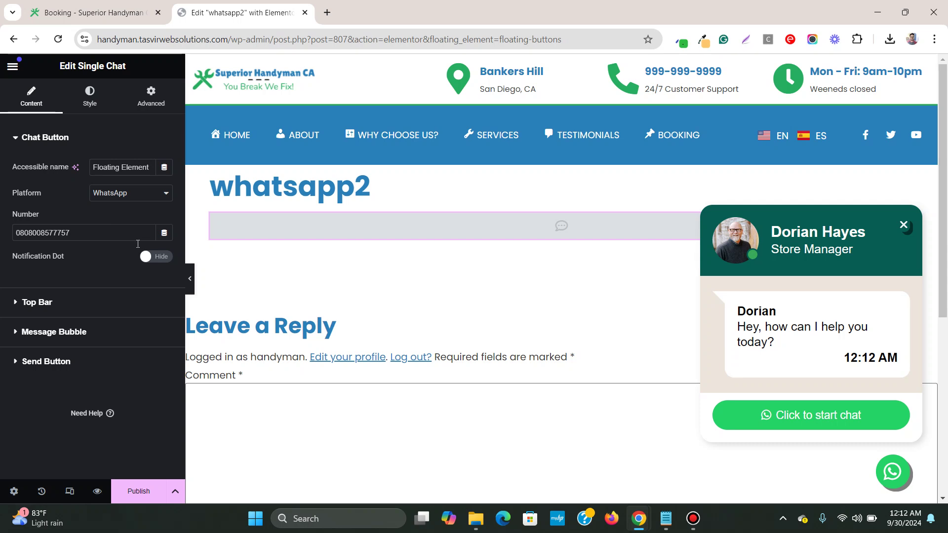
pyautogui.click(150, 257)
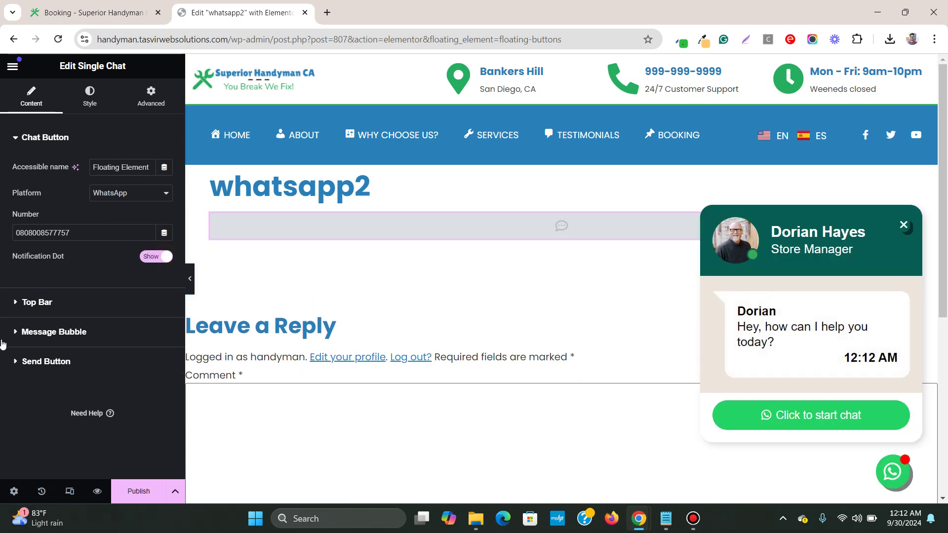
pyautogui.click(37, 302)
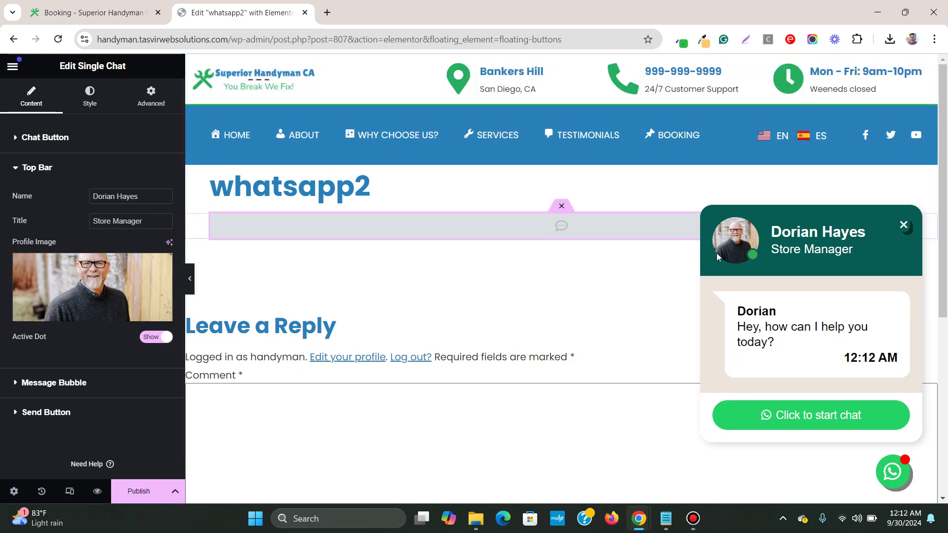
# Step: Set the top bar Name to the owner's full name and Title to 'Property Owner'
pyautogui.tripleClick(149, 200)
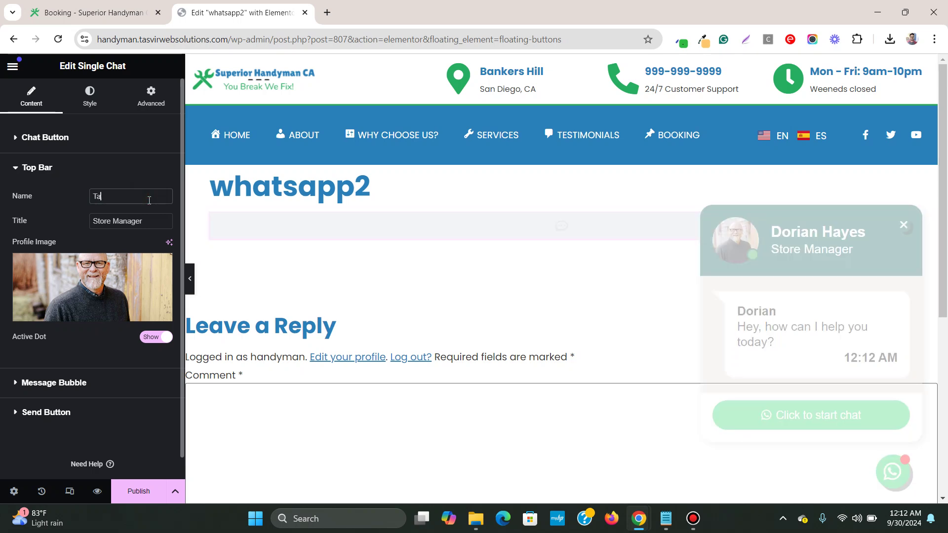
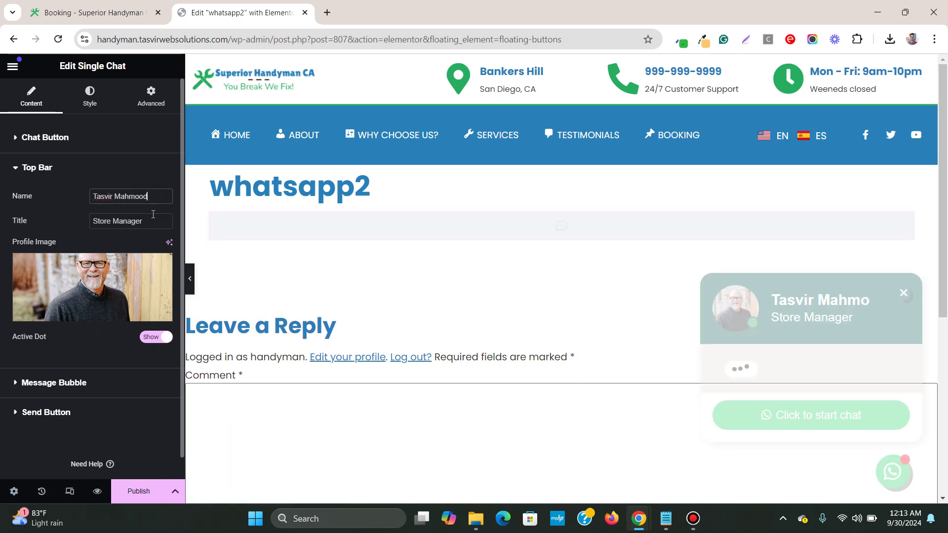
pyautogui.tripleClick(151, 220)
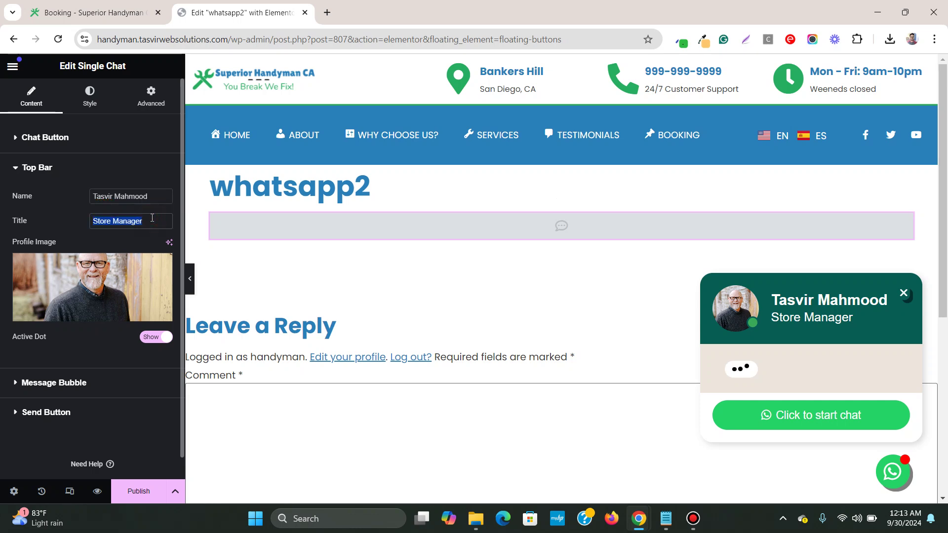
pyautogui.write('Propl')
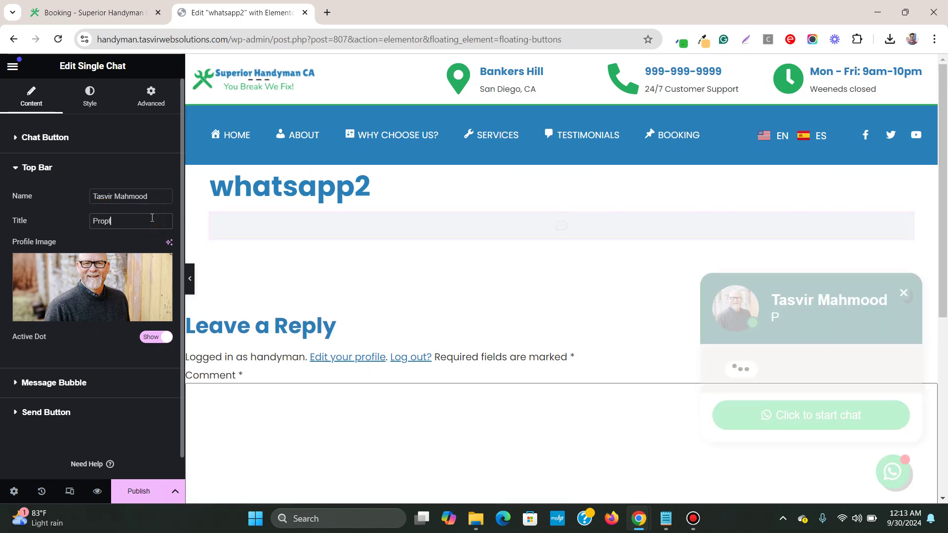
pyautogui.press('BackSpace')
pyautogui.write('erty Owne')
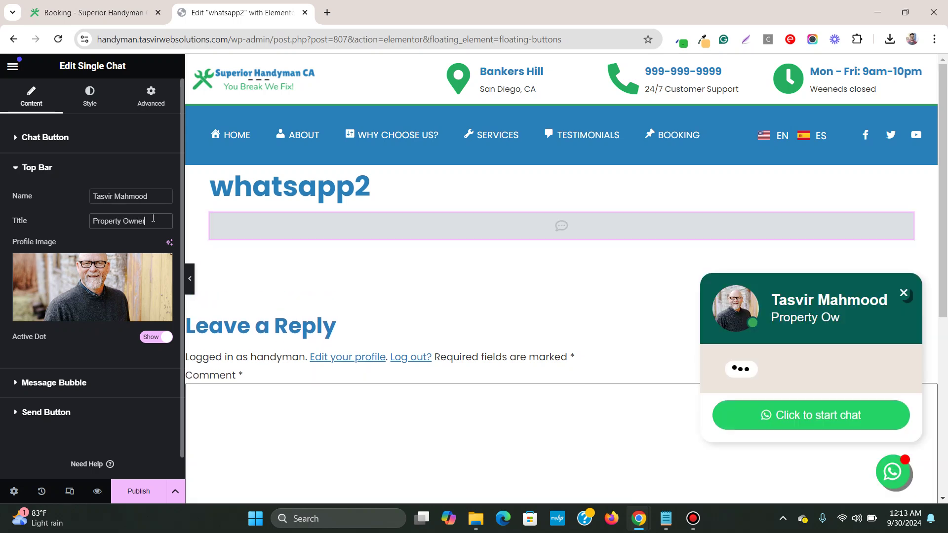
pyautogui.write('r')
# Step: Set the profile image to the young man's photo, classic-photo-1.jpg, from the Media Library
pyautogui.click(55, 292)
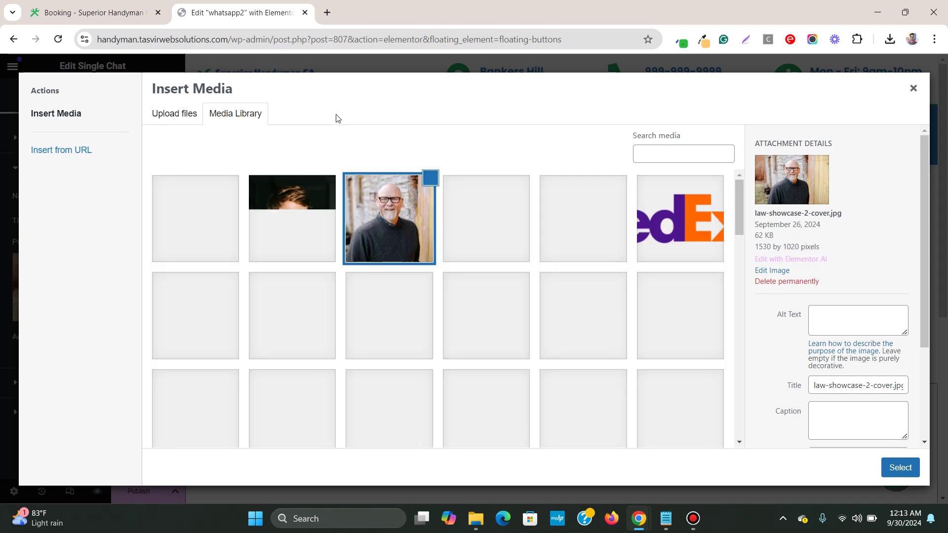
pyautogui.click(196, 240)
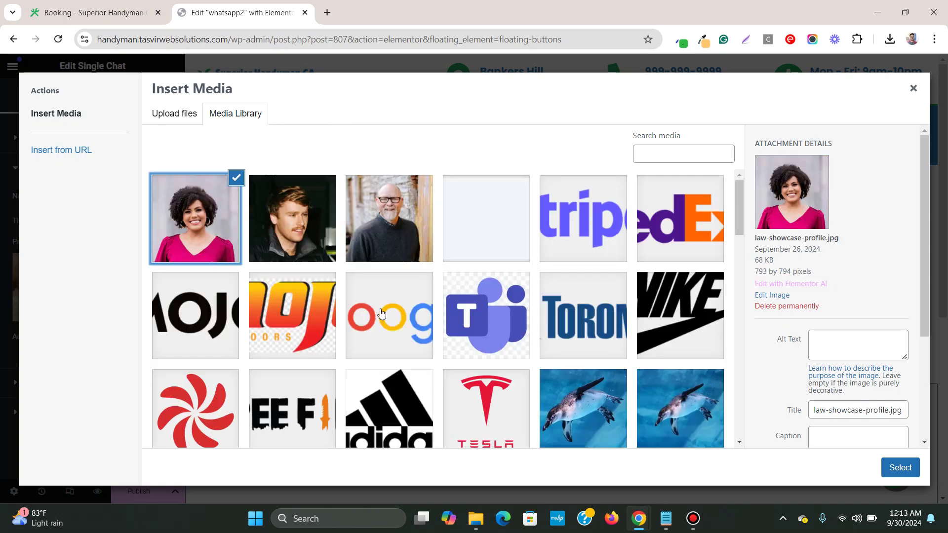
pyautogui.click(273, 221)
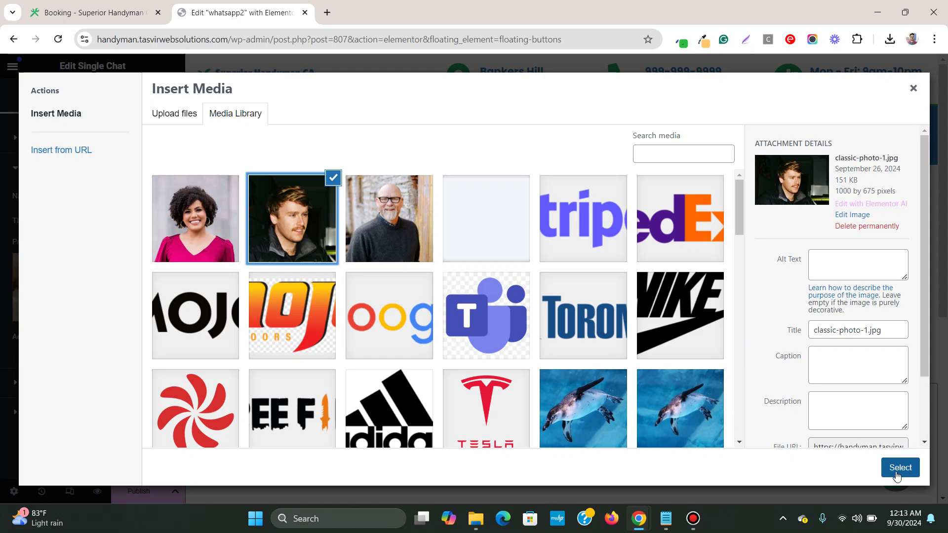
pyautogui.click(907, 474)
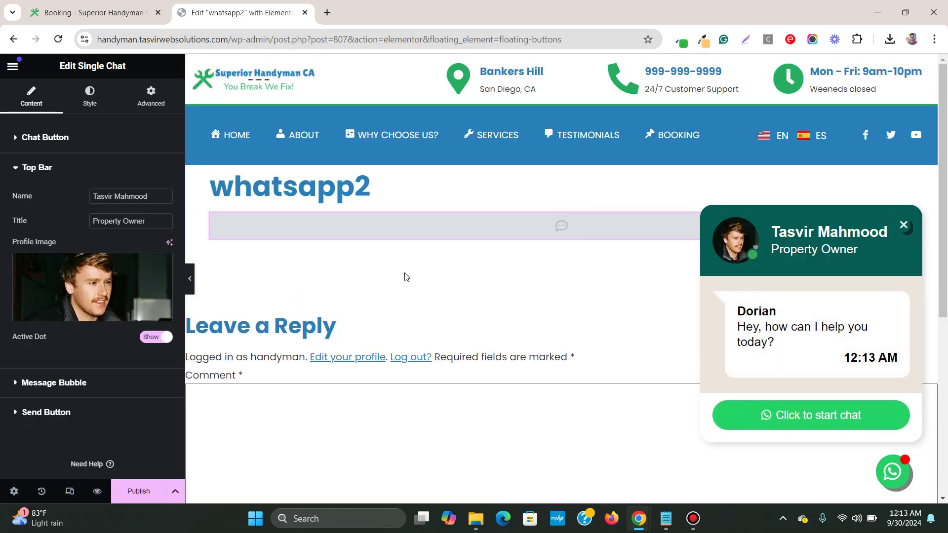
# Step: Set the bubble sender to the owner's first name and message to 'Please start a whatsapp chat if you are interested to purchase the property'
pyautogui.click(77, 393)
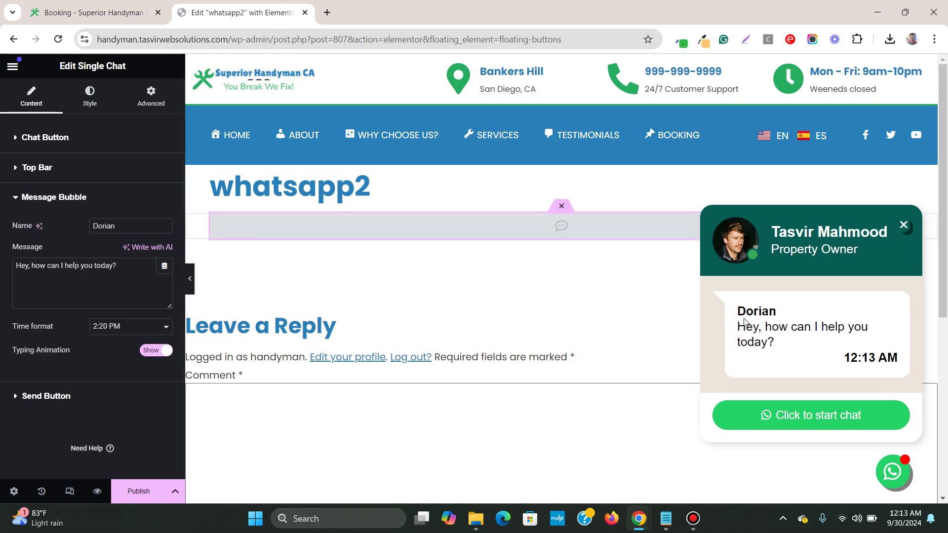
pyautogui.doubleClick(138, 233)
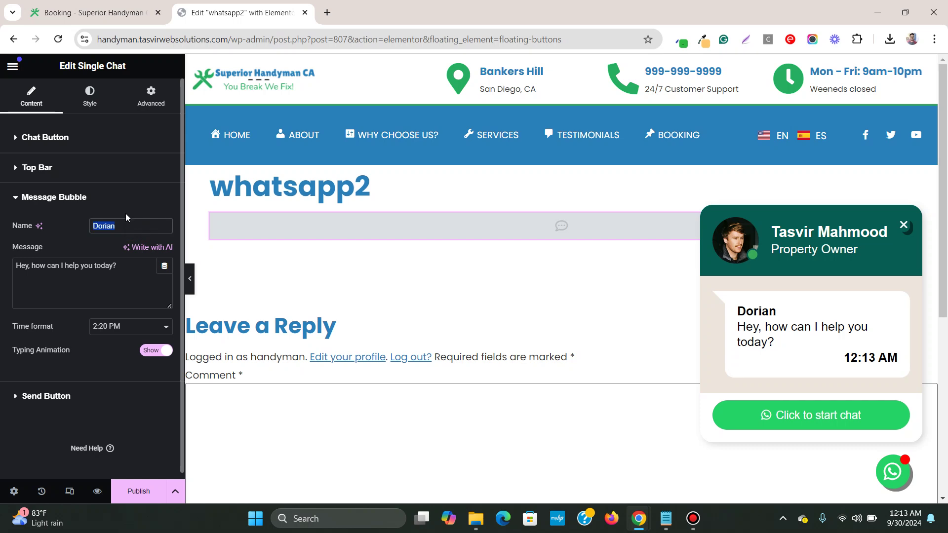
pyautogui.write('Tasvir')
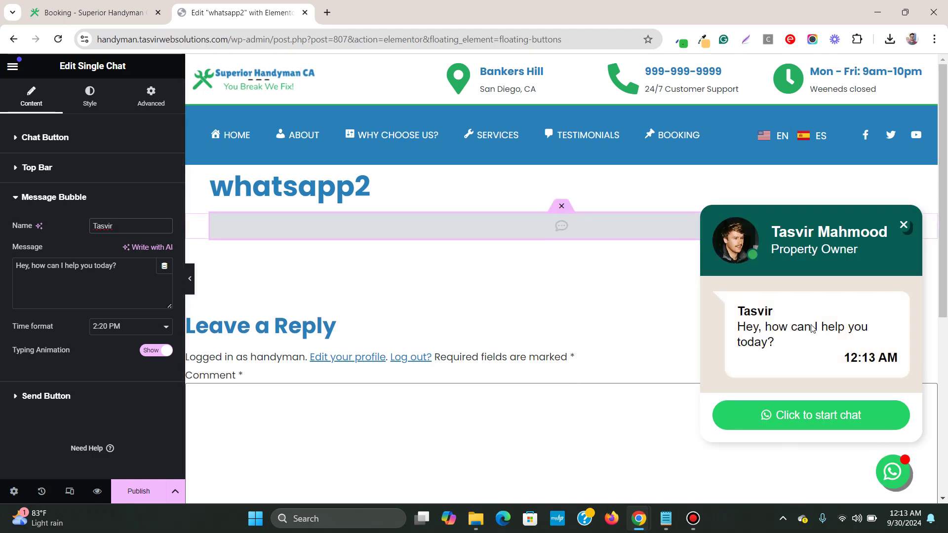
pyautogui.tripleClick(104, 267)
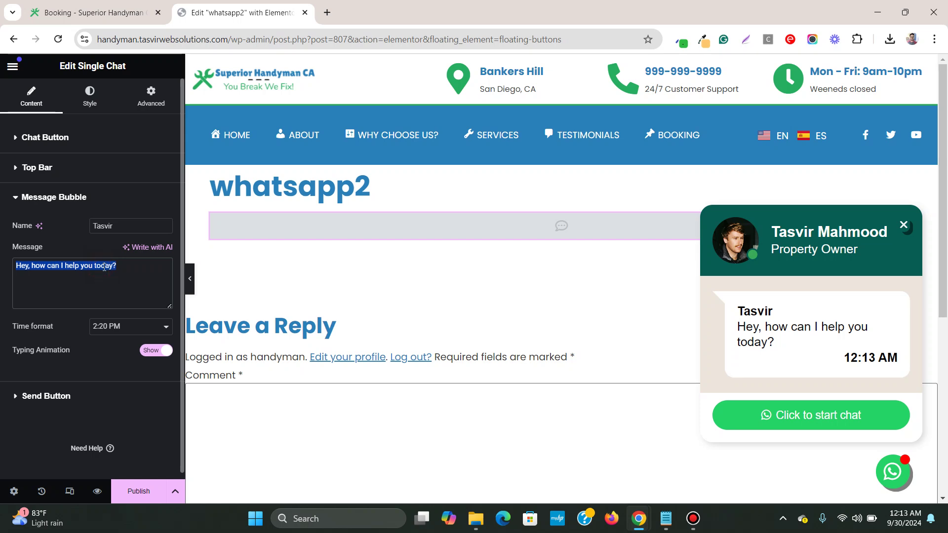
pyautogui.write('Please ')
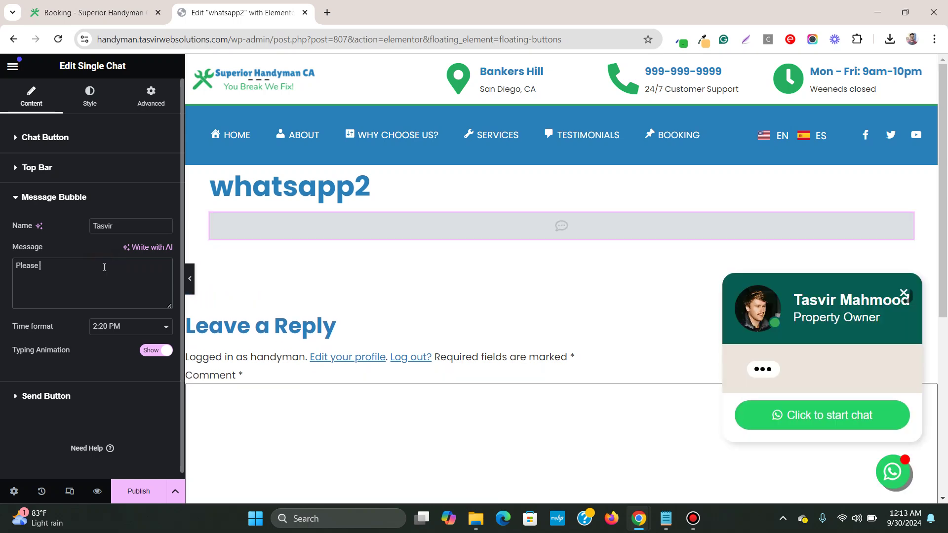
pyautogui.write('start ')
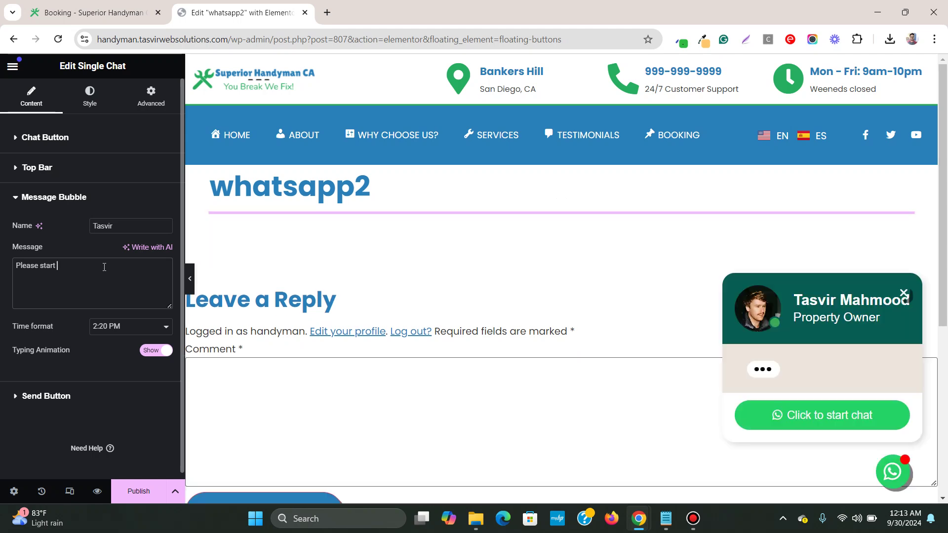
pyautogui.write('a whata')
pyautogui.press('BackSpace')
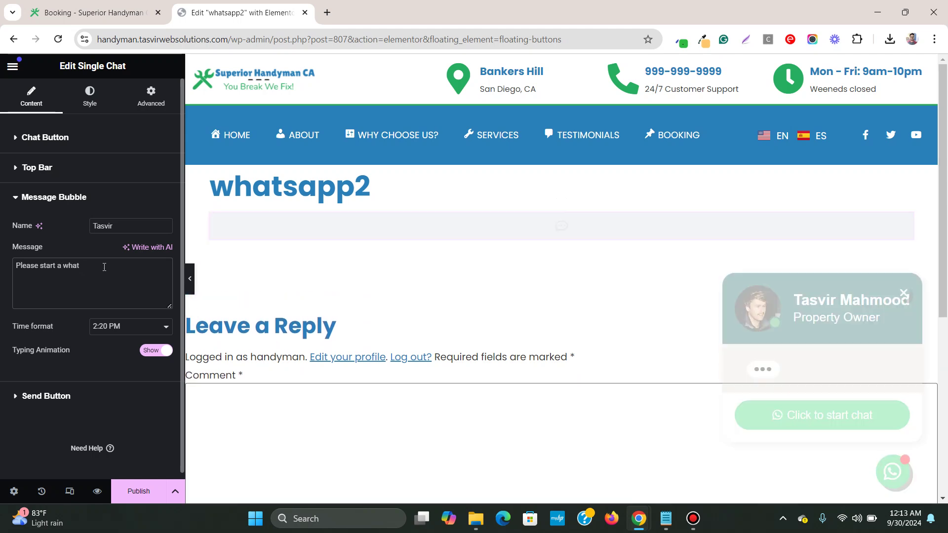
pyautogui.write('sapp ')
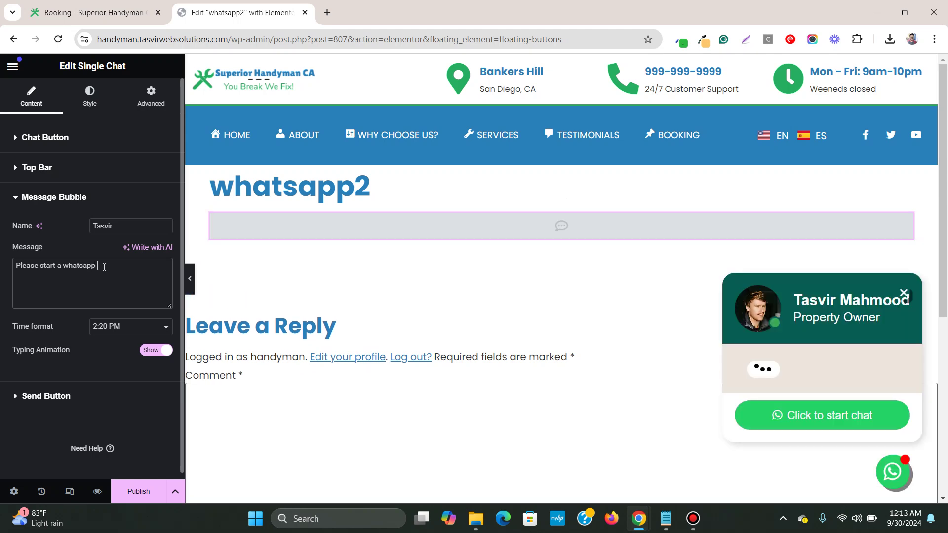
pyautogui.write('chat')
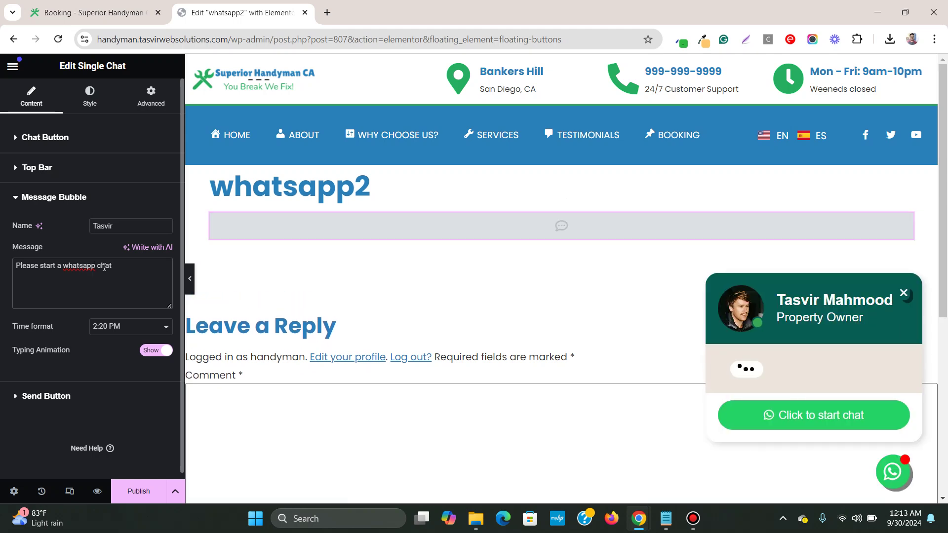
pyautogui.write(' if you a')
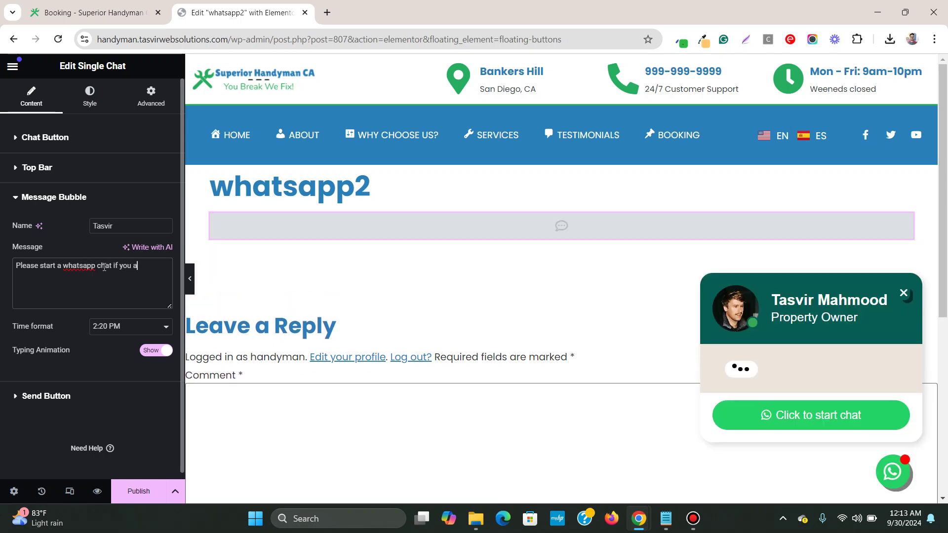
pyautogui.write('re interested to purchase the pro')
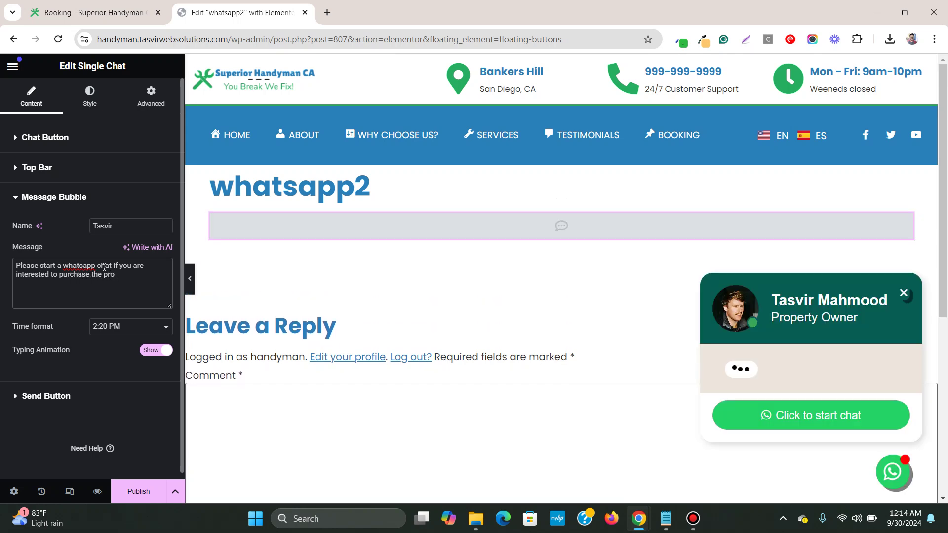
pyautogui.write('perty')
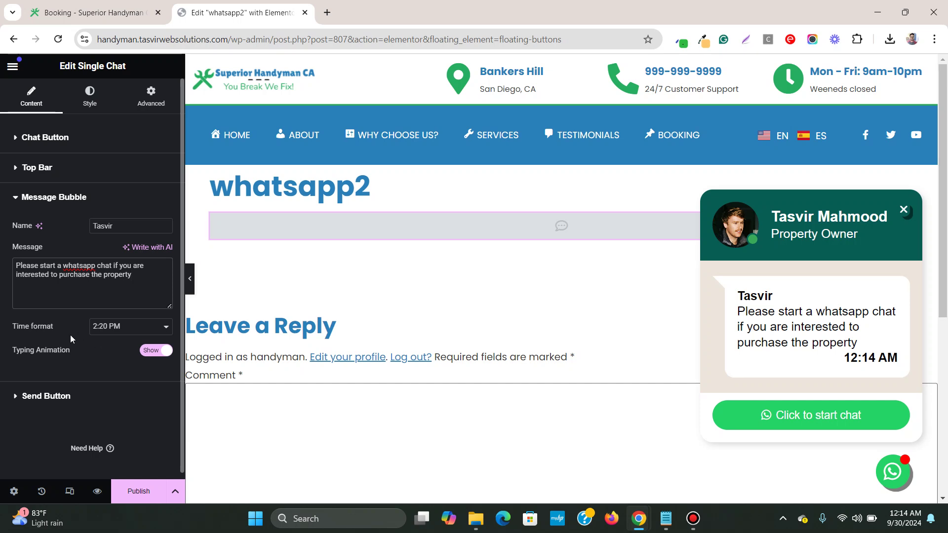
# Step: Keep the 12-hour 2:20 PM time format and label the send button 'Click to start chat'
pyautogui.click(157, 329)
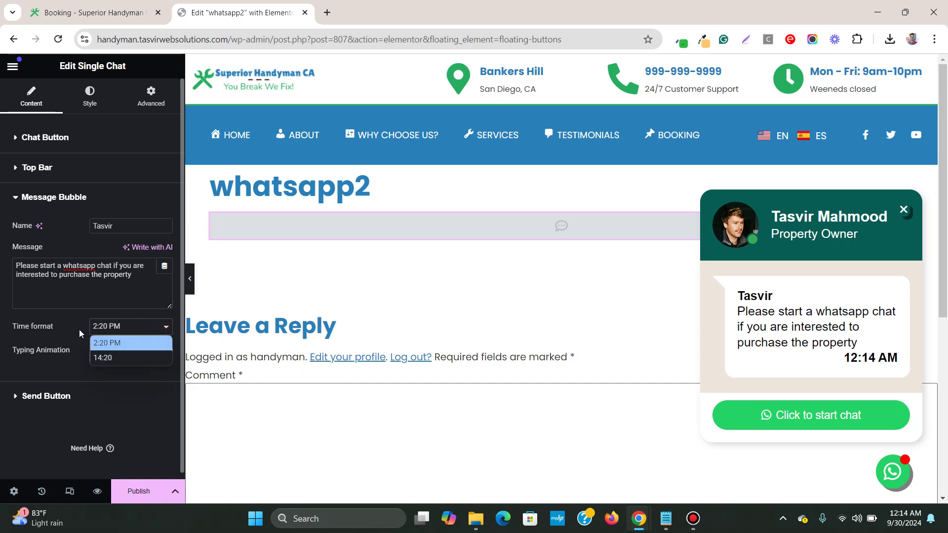
pyautogui.click(130, 330)
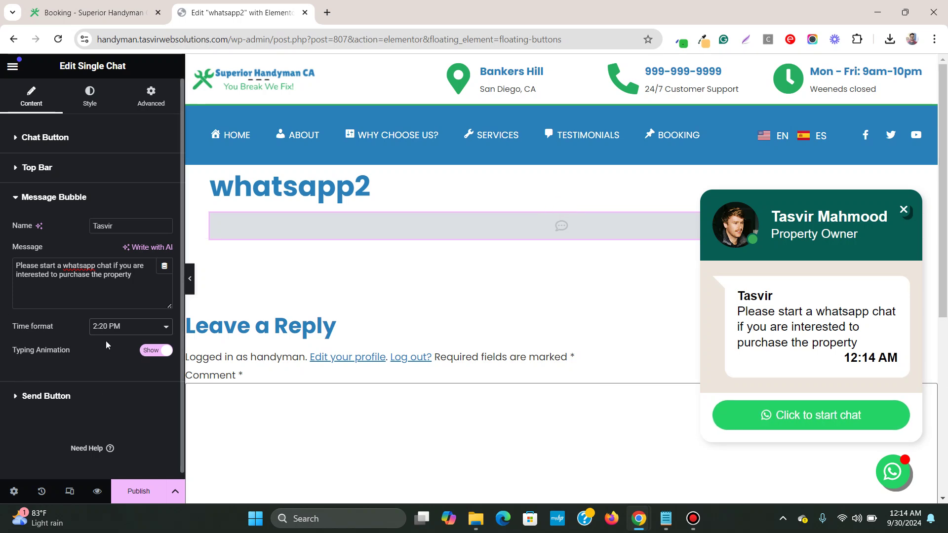
pyautogui.click(26, 400)
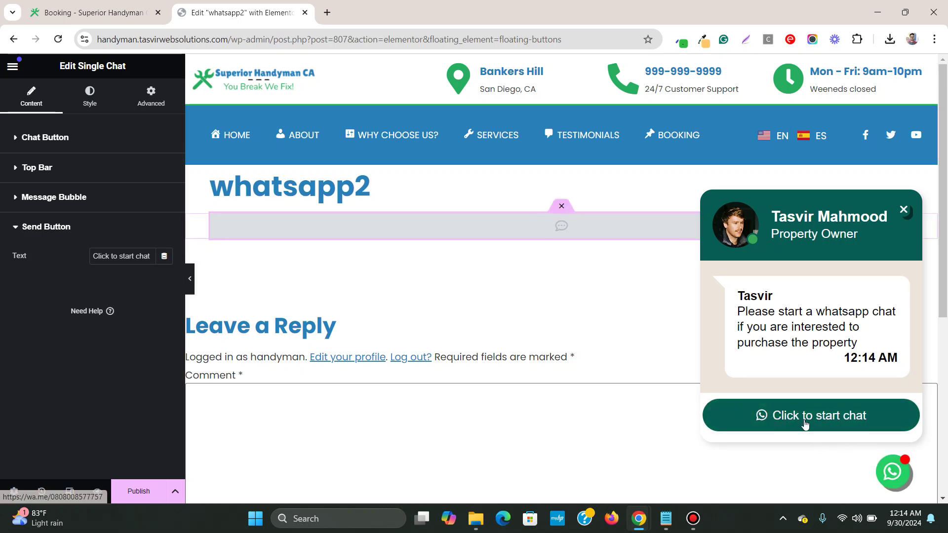
pyautogui.tripleClick(135, 255)
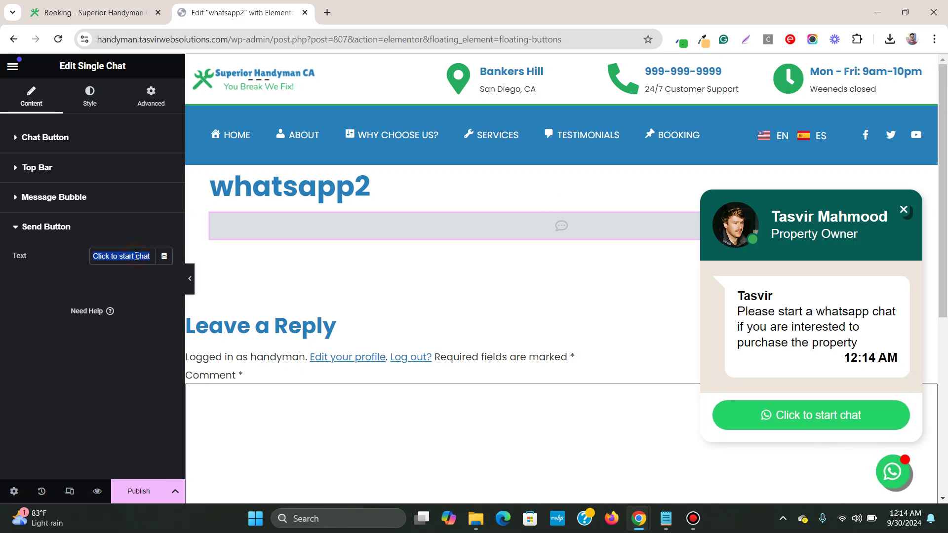
pyautogui.write('ck')
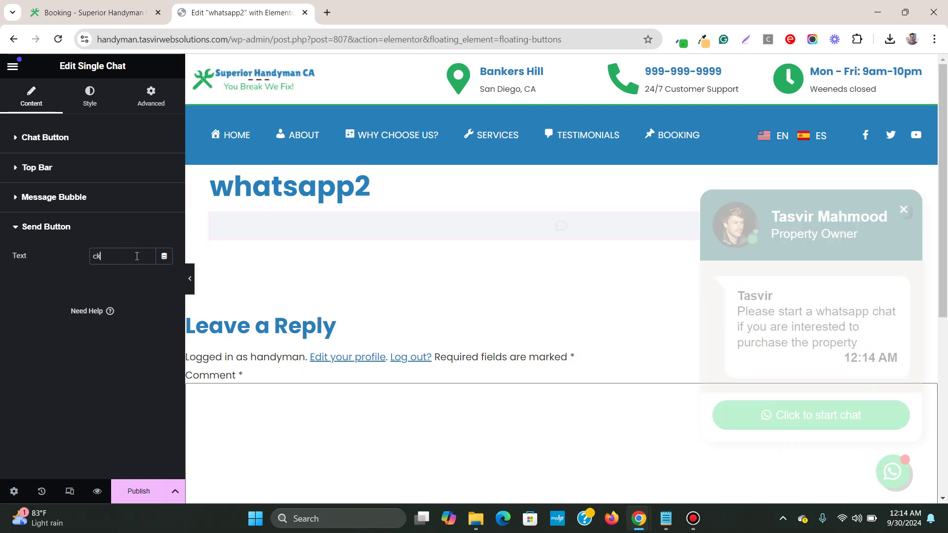
pyautogui.press('BackSpace')
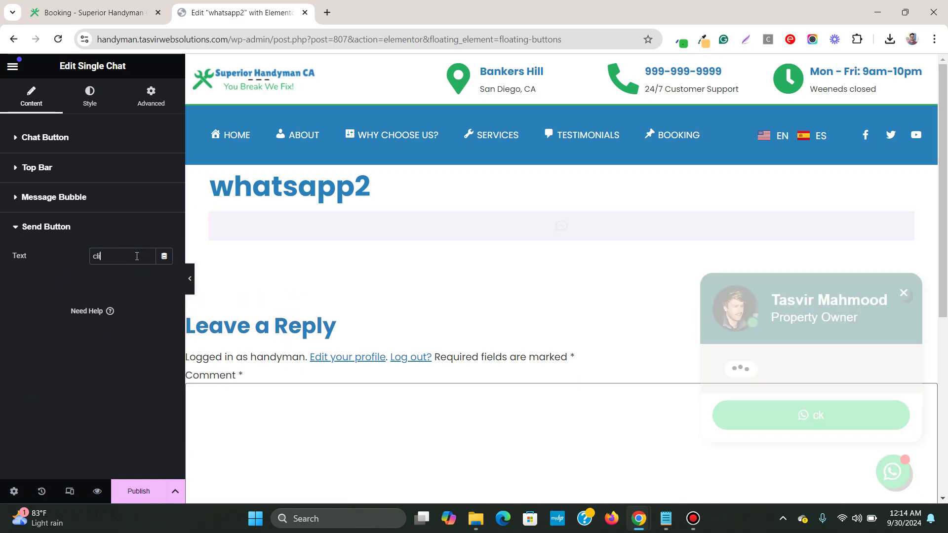
pyautogui.write('lick to start chat')
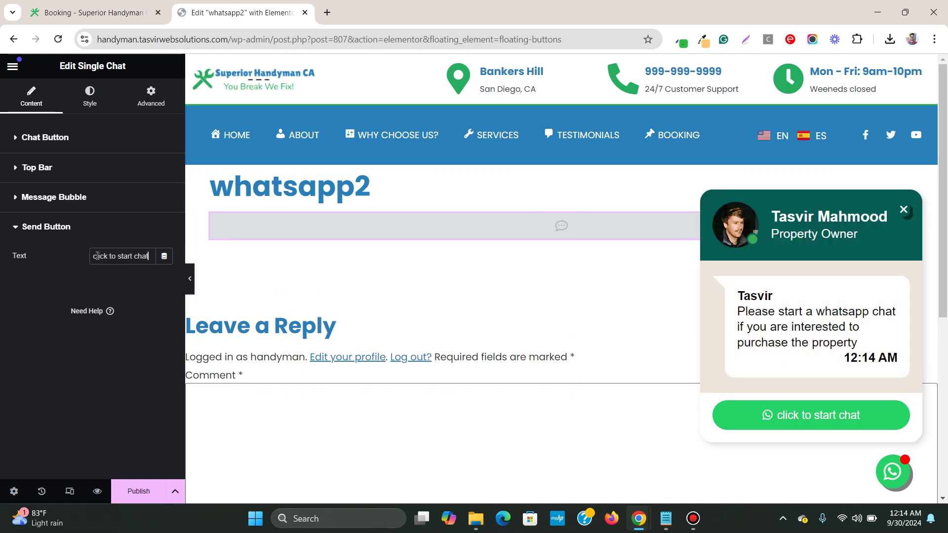
pyautogui.press('Home')
pyautogui.press('Delete')
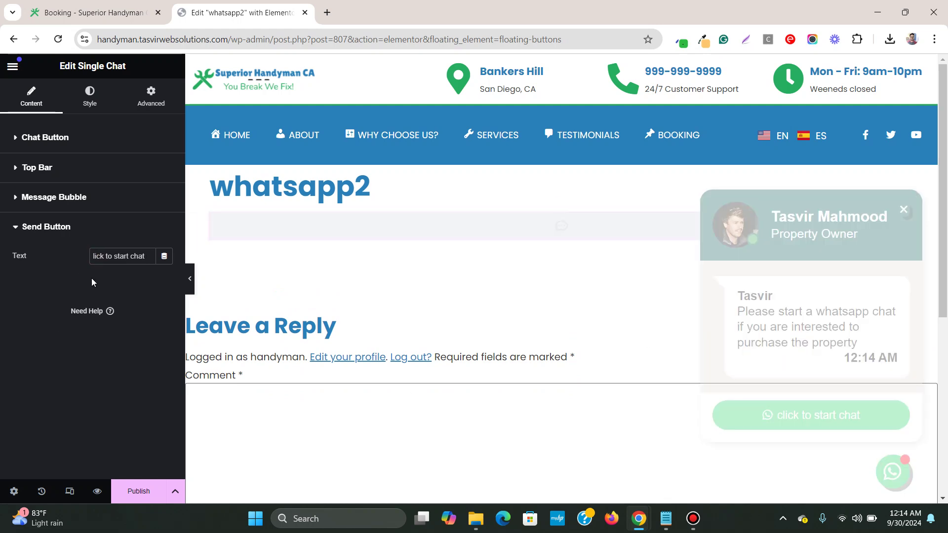
pyautogui.write('C')
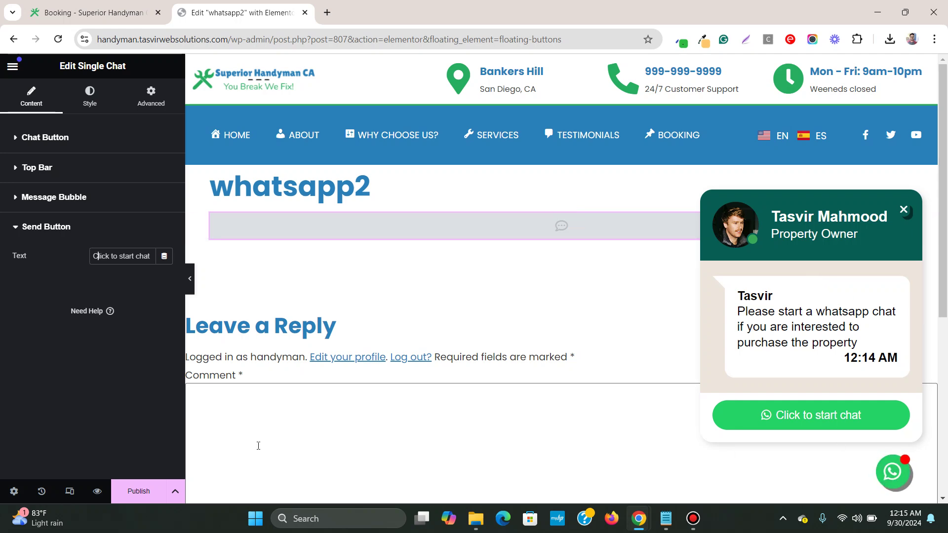
# Step: Publish the whatsapp2 floating element with an Include / Entire Site display condition
pyautogui.click(147, 496)
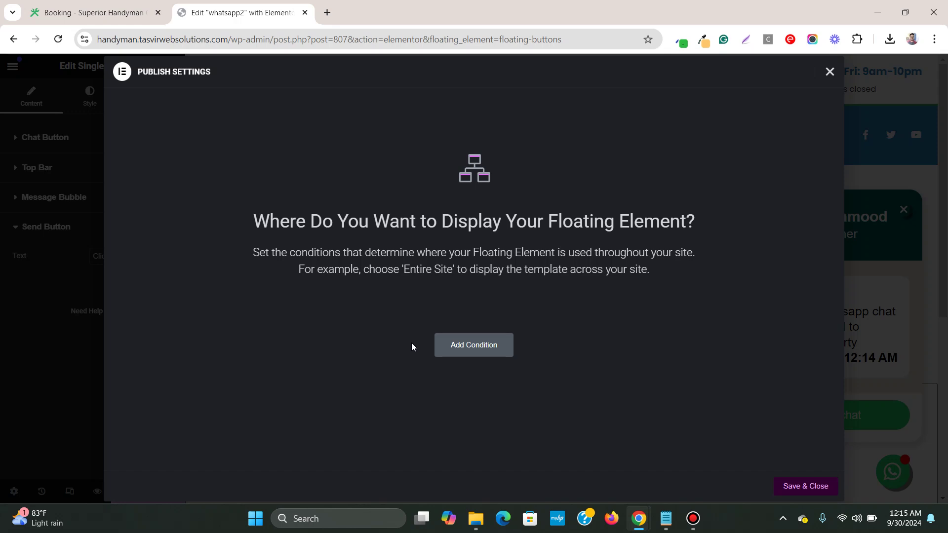
pyautogui.click(487, 352)
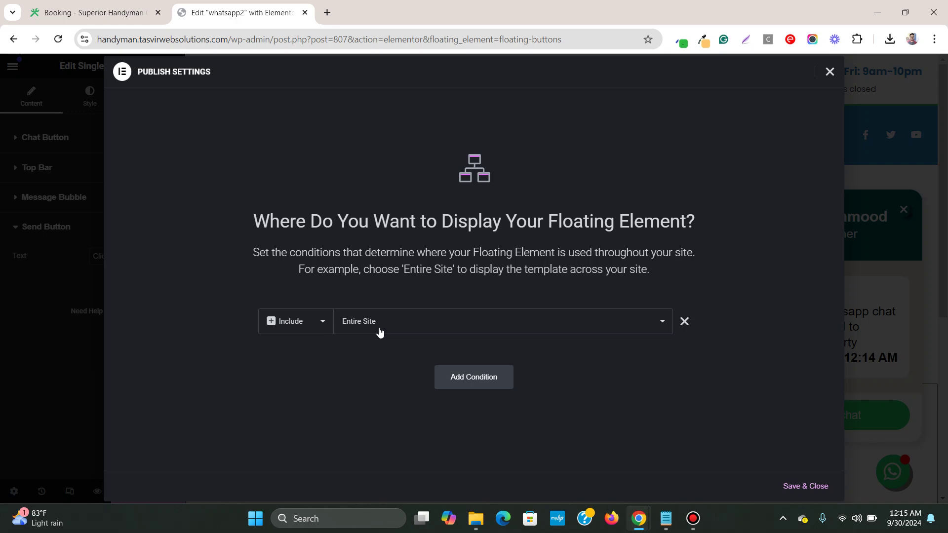
pyautogui.click(380, 331)
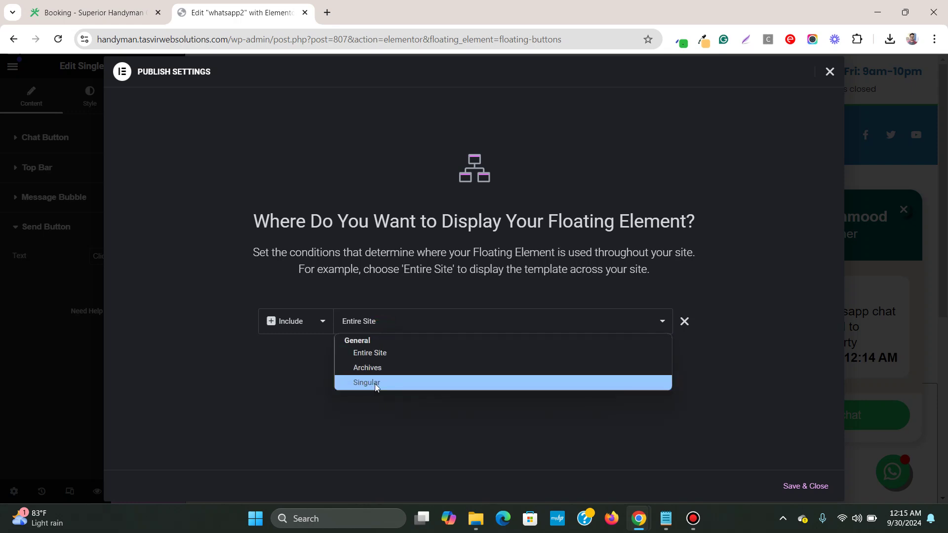
pyautogui.click(380, 325)
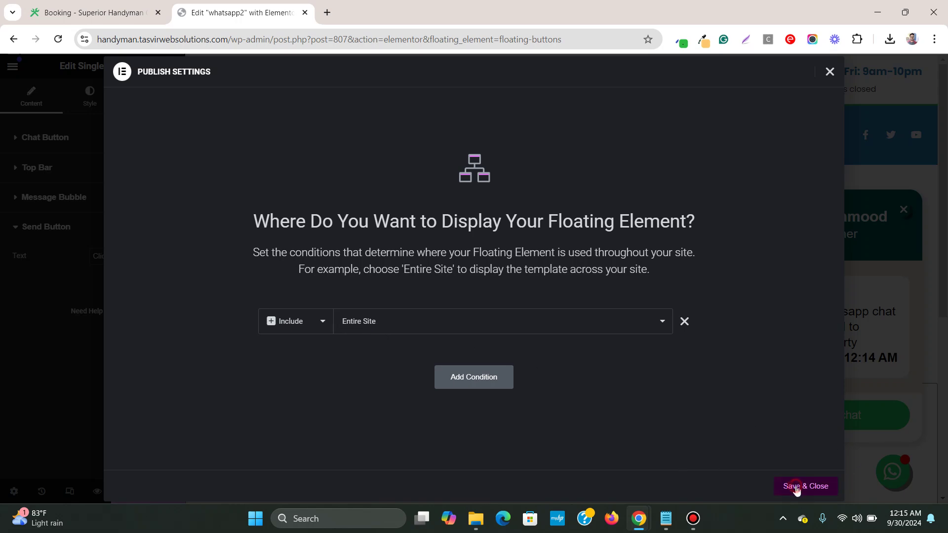
pyautogui.click(796, 487)
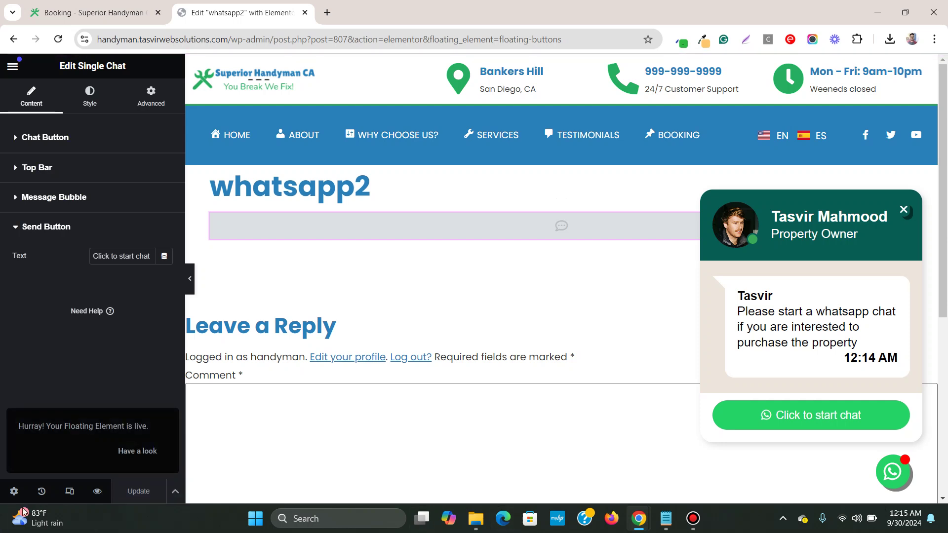
# Step: Reload the live Booking page and open the floating WhatsApp popup showing the Property Owner greeting
pyautogui.click(42, 6)
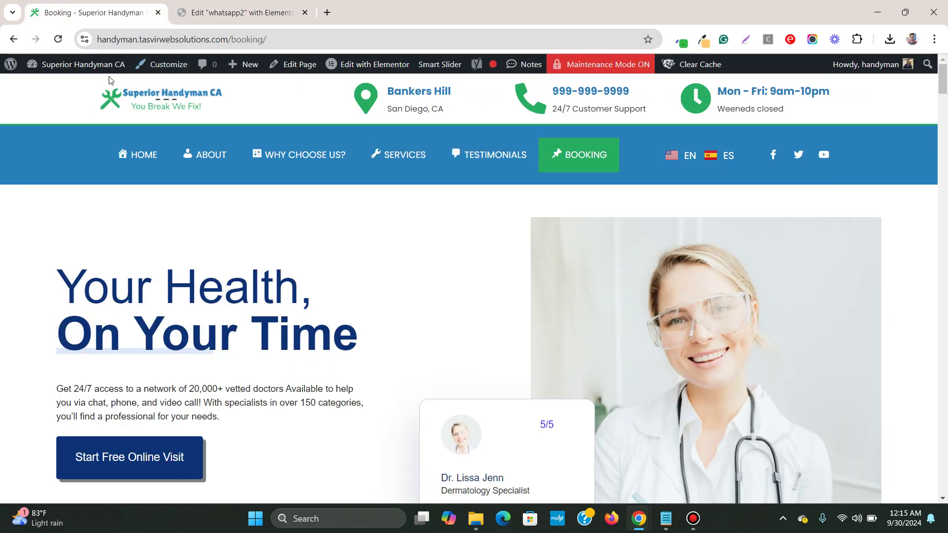
pyautogui.click(58, 39)
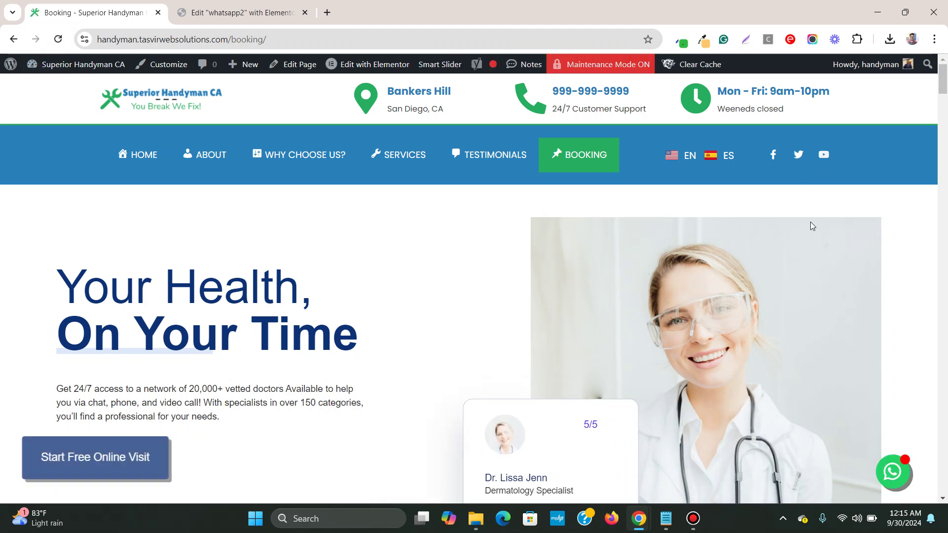
pyautogui.scroll(-5, 839, 274)
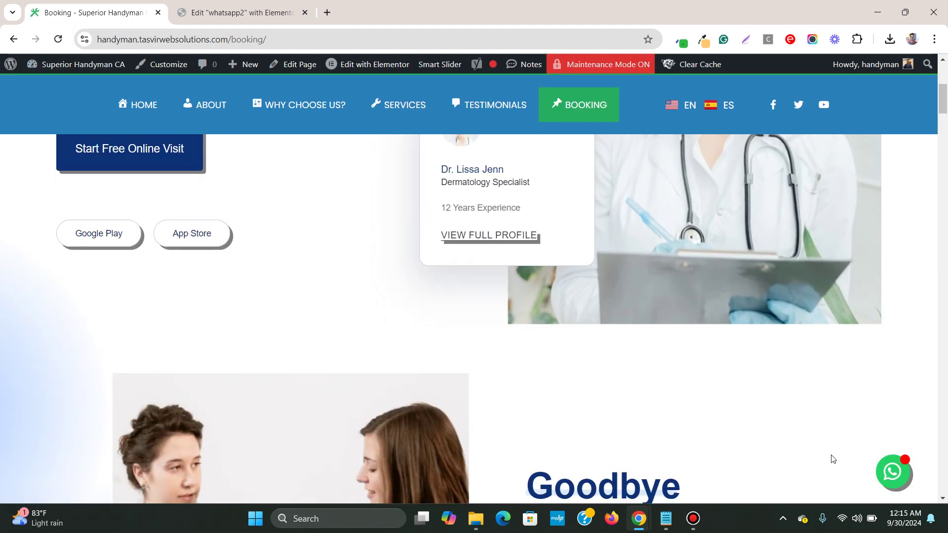
pyautogui.scroll(-3, 835, 452)
pyautogui.scroll(-10, 847, 439)
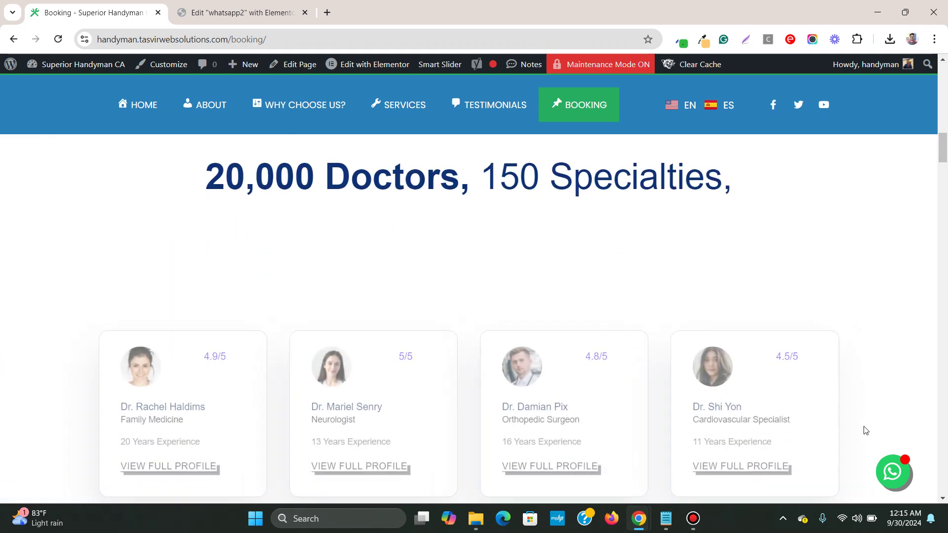
pyautogui.click(904, 482)
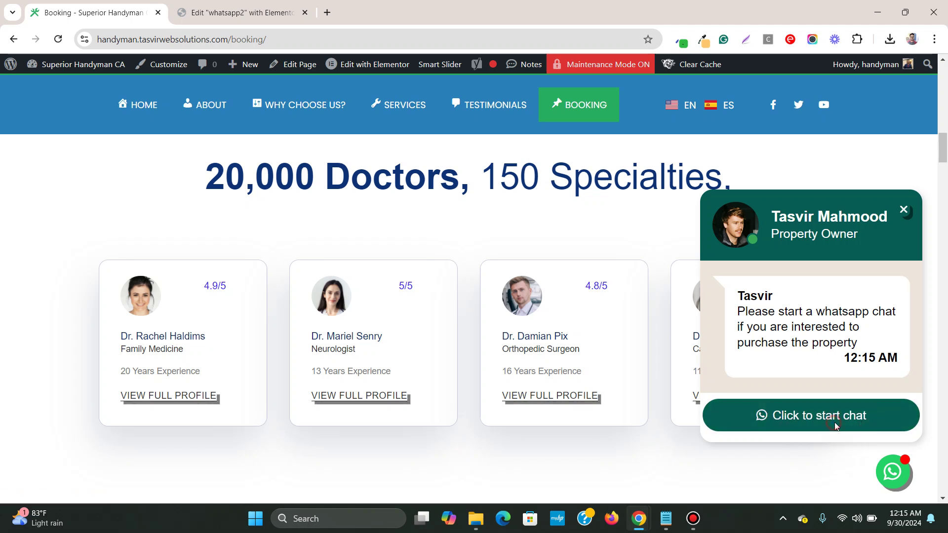
# Step: Test 'Click to start chat' opens the number's WhatsApp chat page, then return to the Booking tab
pyautogui.click(835, 429)
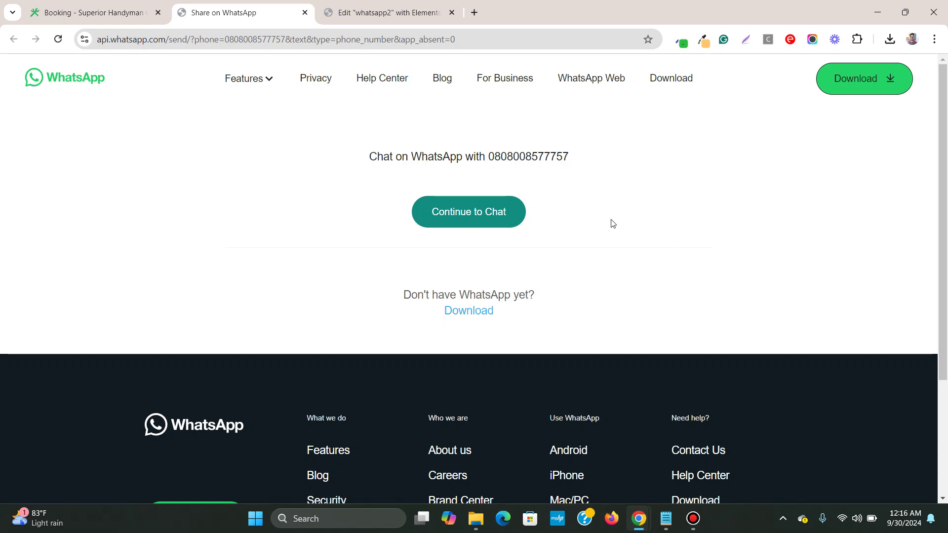
pyautogui.click(63, 6)
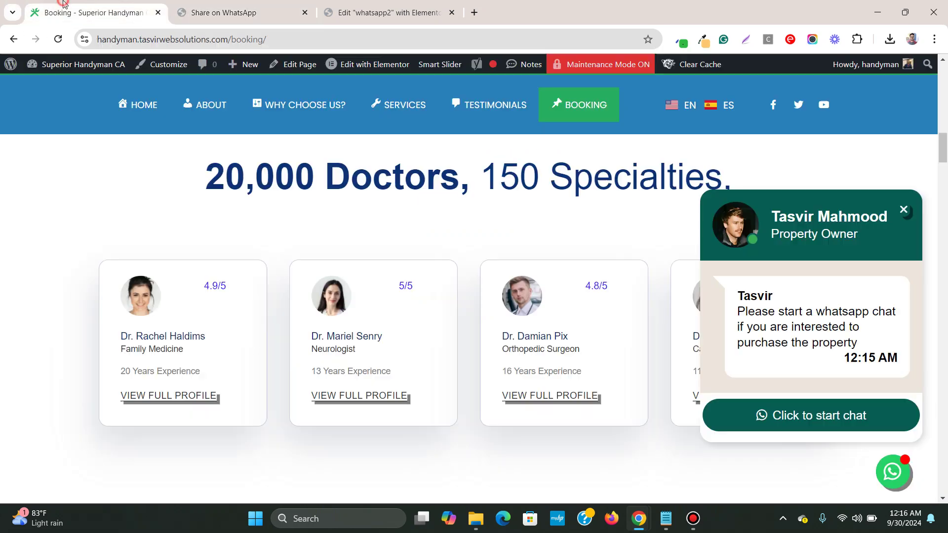
# Step: Close the chat popup on the Booking page, leaving only the floating WhatsApp button visible
pyautogui.scroll(15, 338, 228)
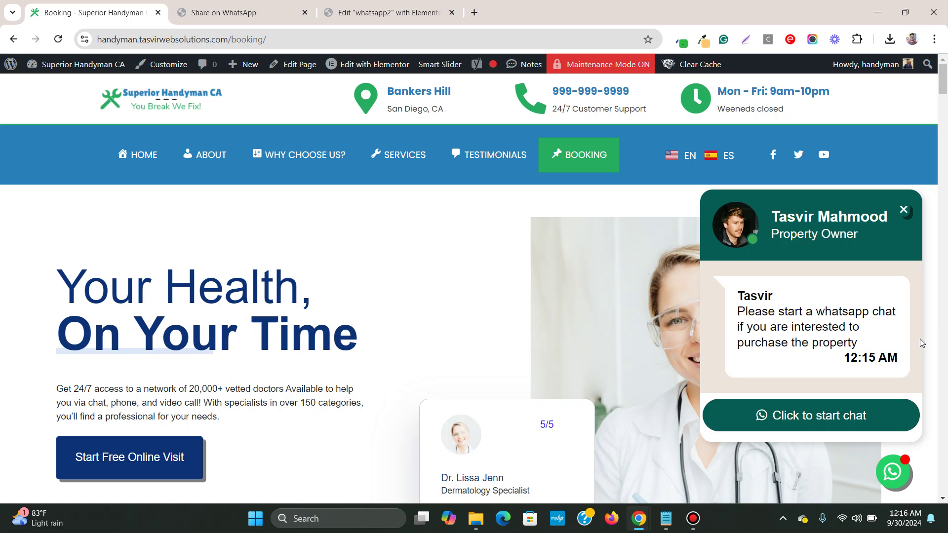
pyautogui.scroll(-10, 931, 339)
pyautogui.scroll(-6, 932, 334)
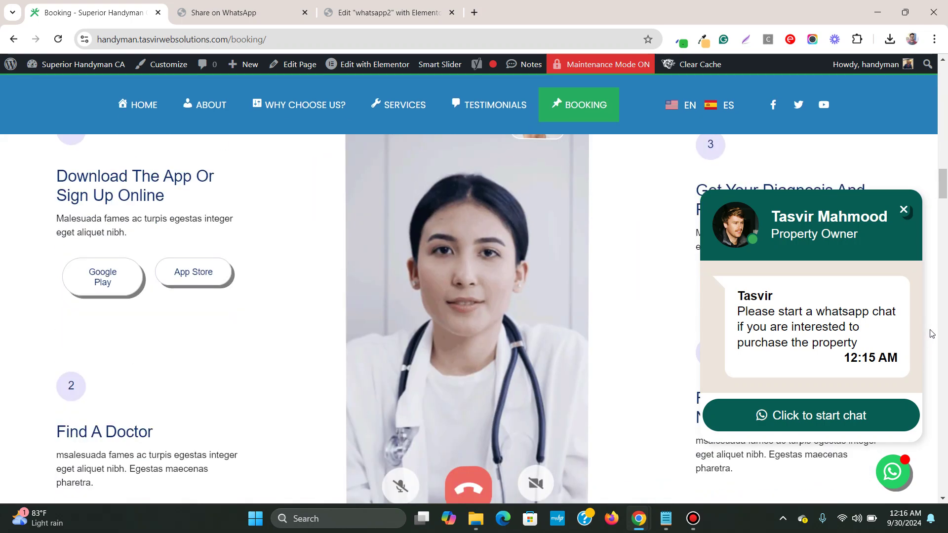
pyautogui.scroll(-5, 507, 295)
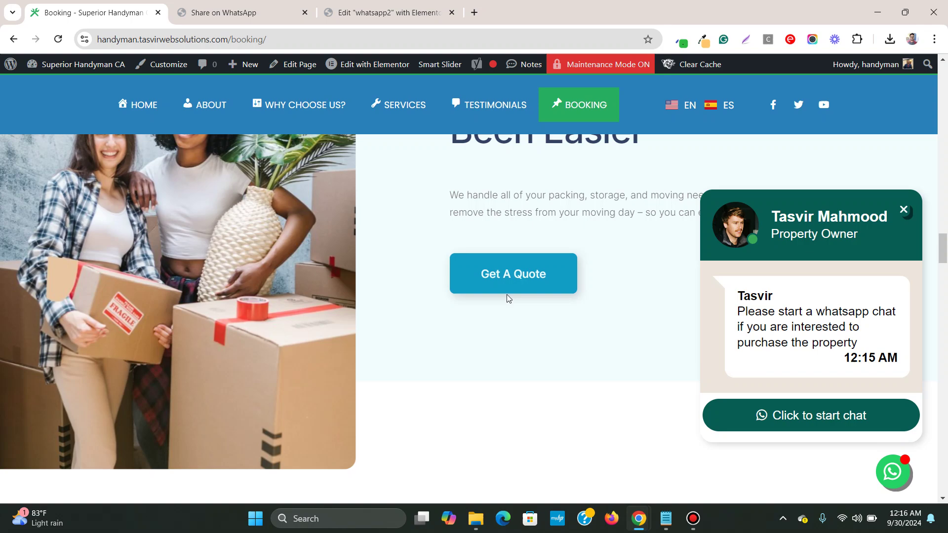
pyautogui.scroll(14, 469, 292)
pyautogui.scroll(12, 468, 292)
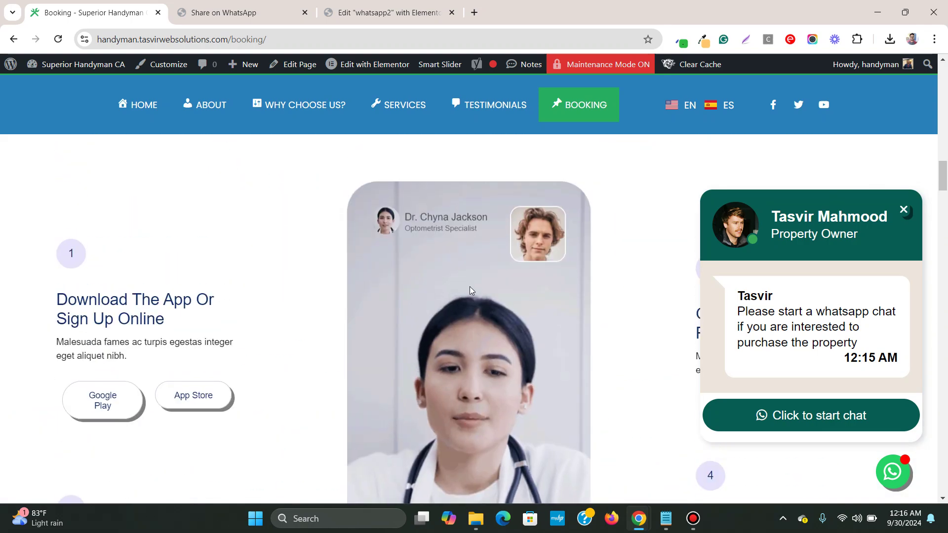
pyautogui.scroll(10, 470, 285)
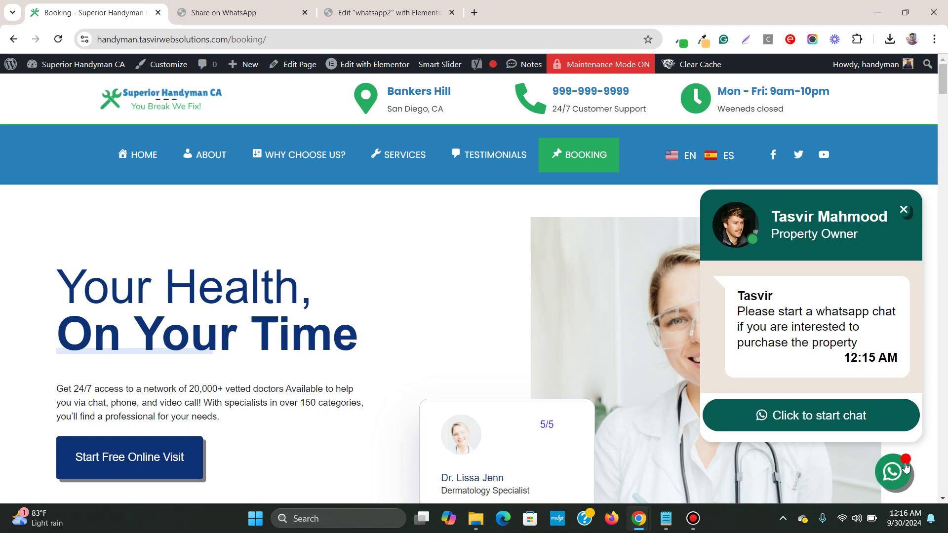
pyautogui.click(907, 467)
pyautogui.scroll(-8, 312, 282)
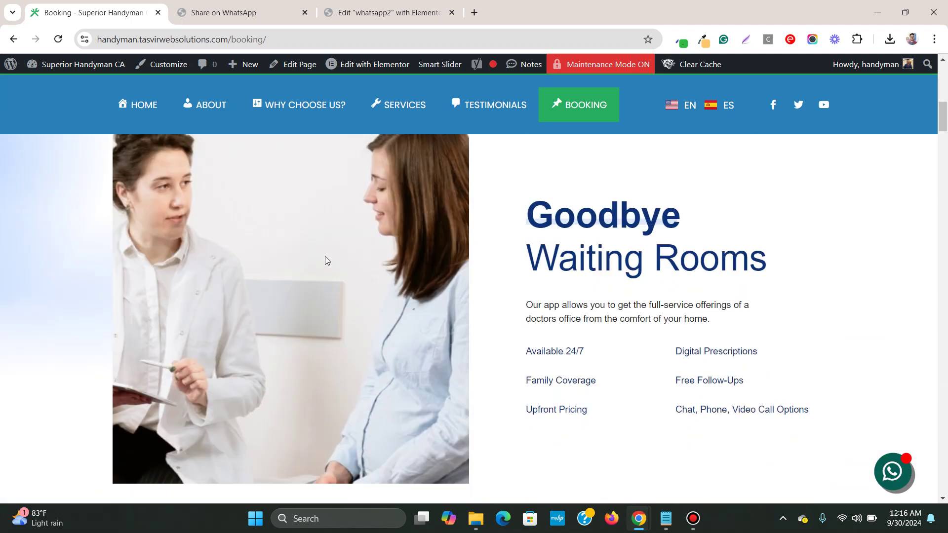
pyautogui.scroll(-6, 518, 208)
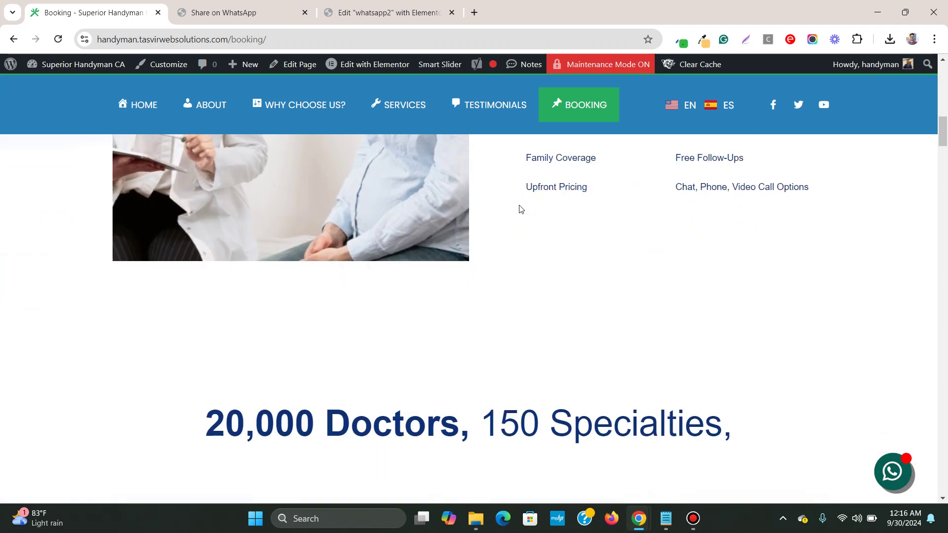